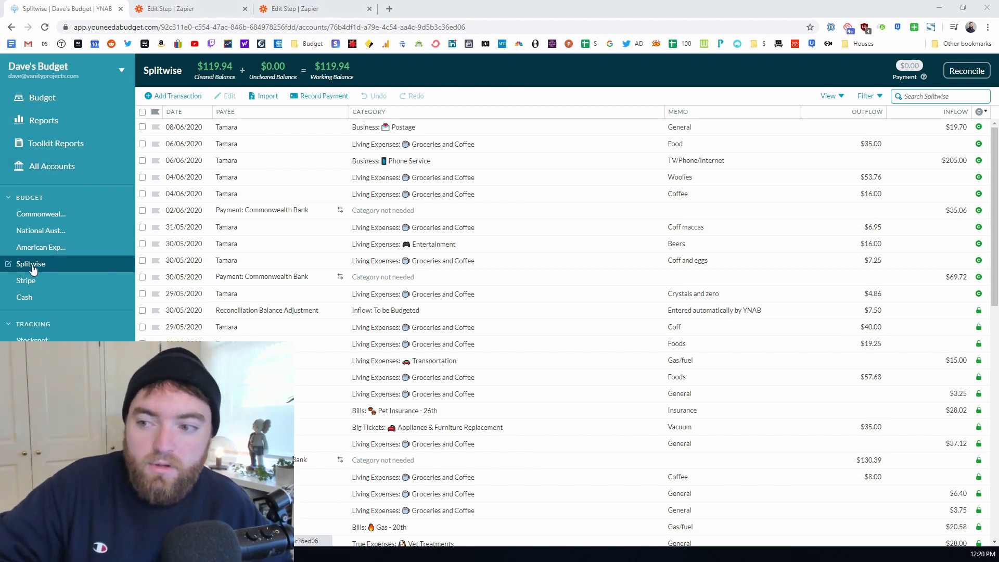
- Start adding an unlinked YNAB account, browse the account types, then cancel without adding one
left_click(32, 533)
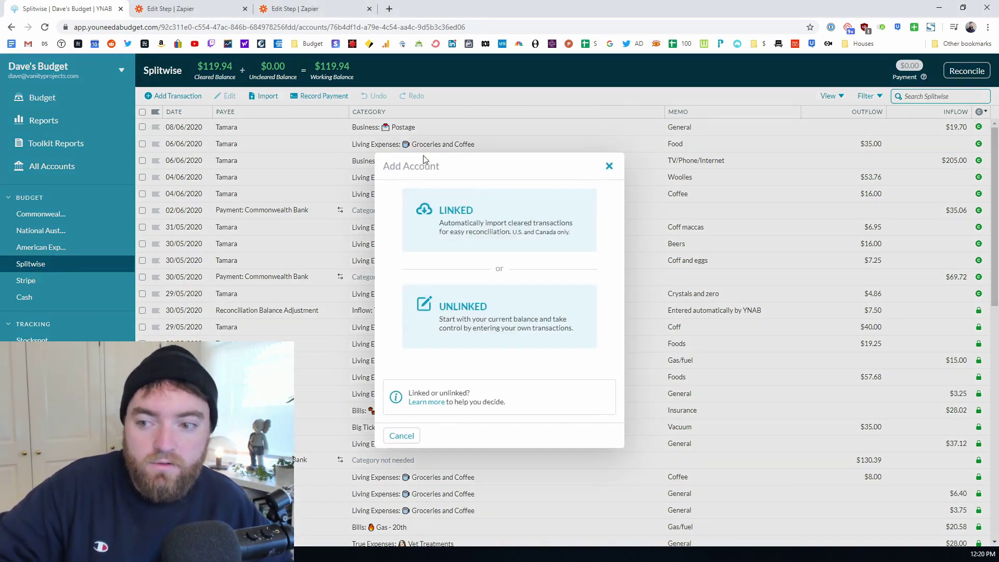
left_click(480, 312)
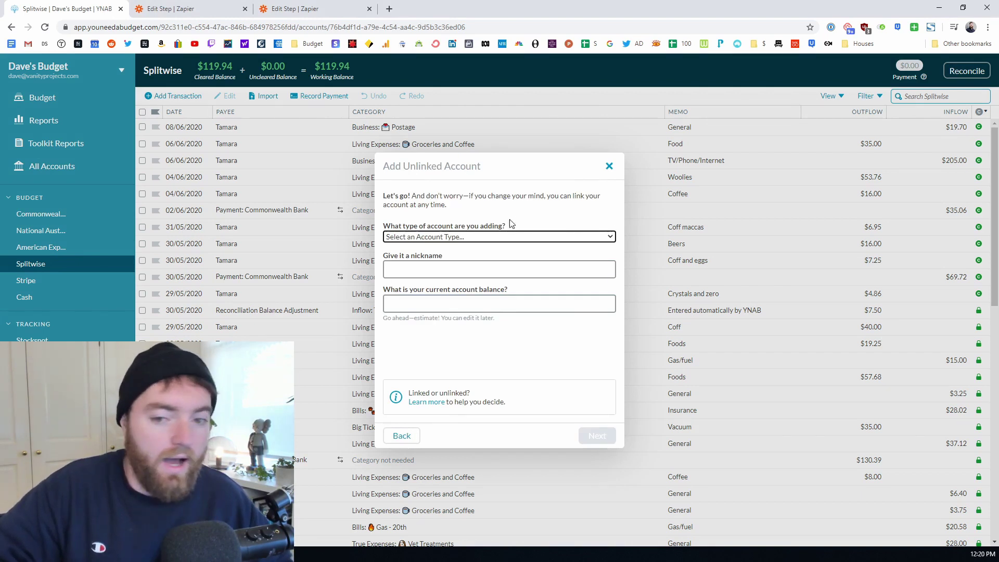
left_click(466, 238)
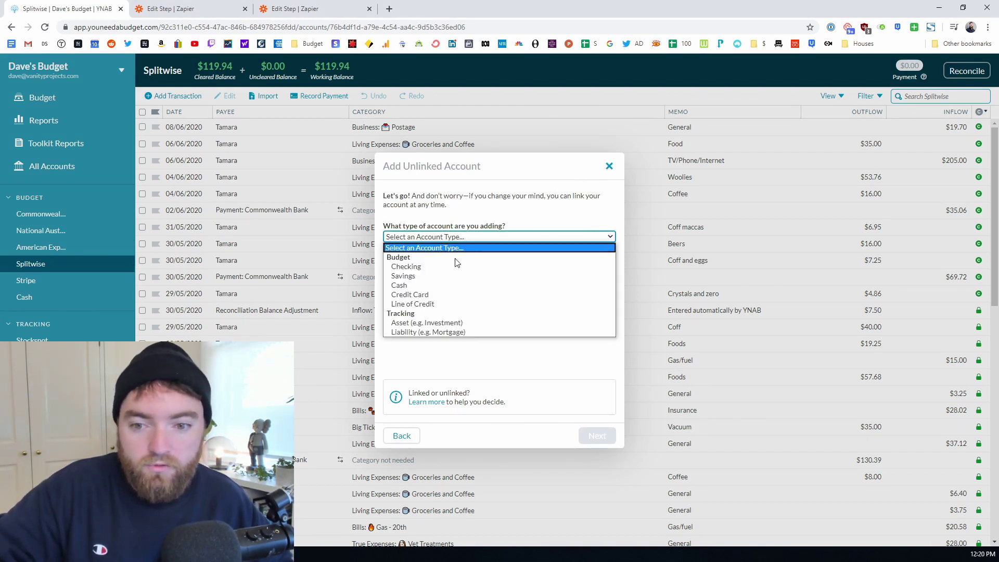
left_click(530, 213)
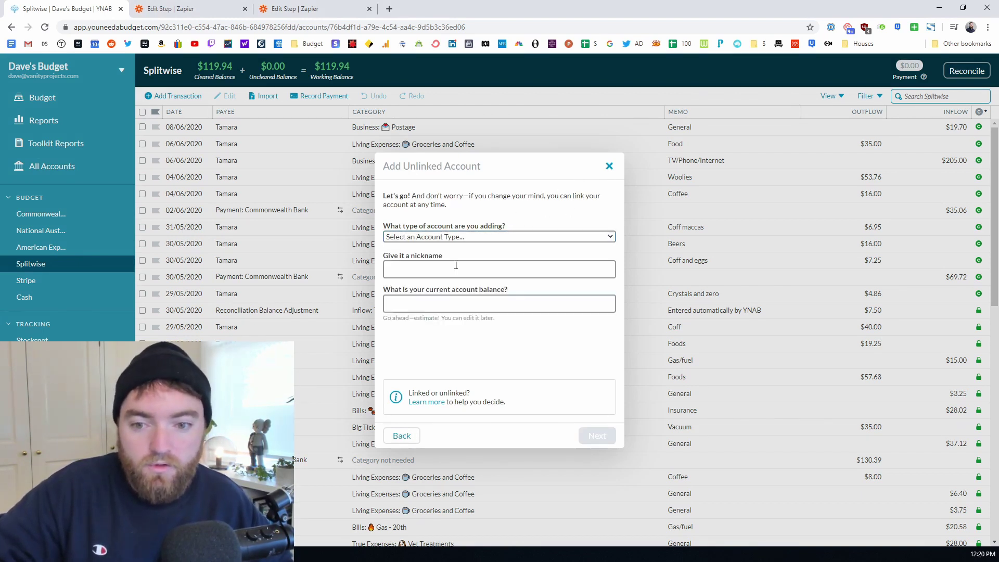
left_click(425, 240)
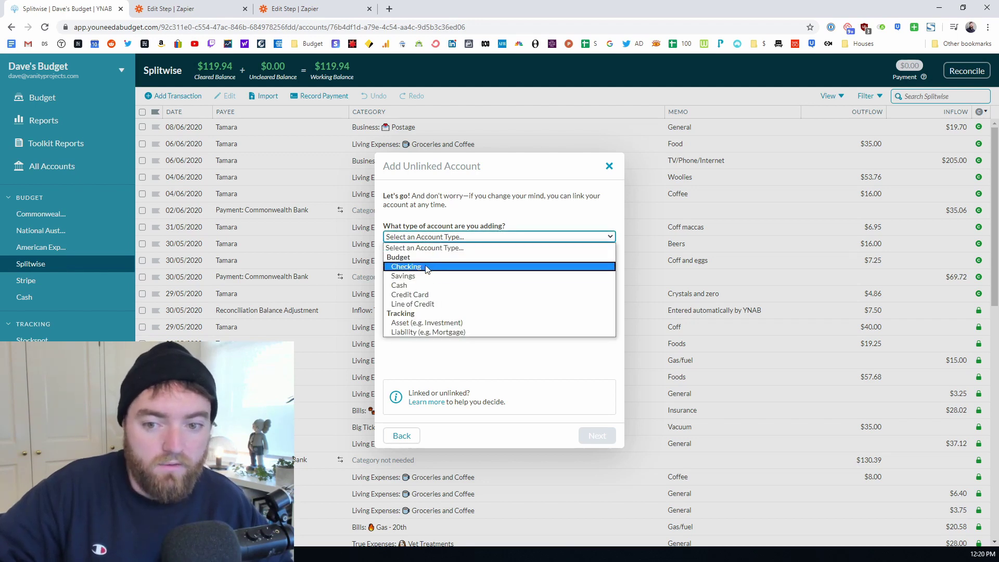
left_click(584, 174)
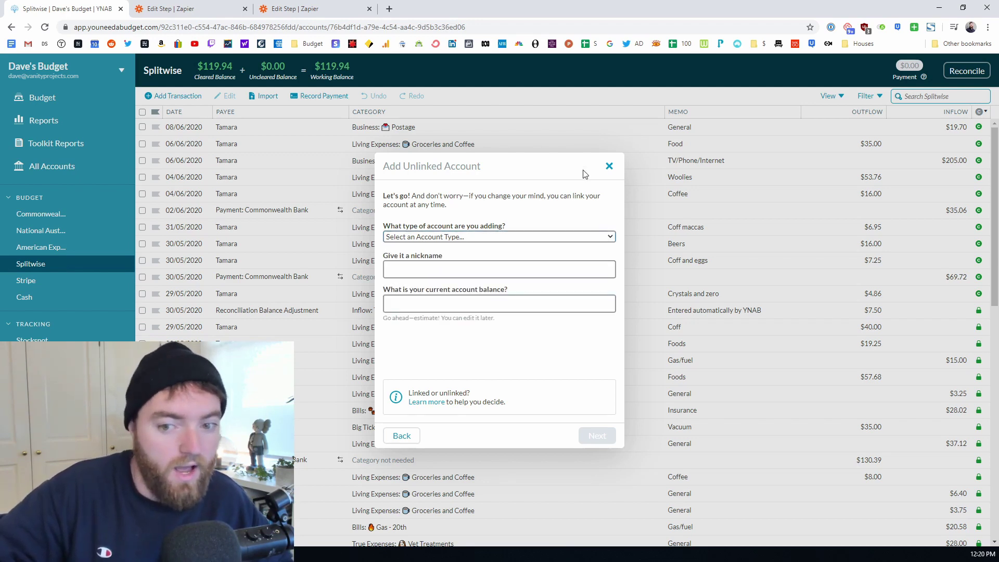
left_click(608, 166)
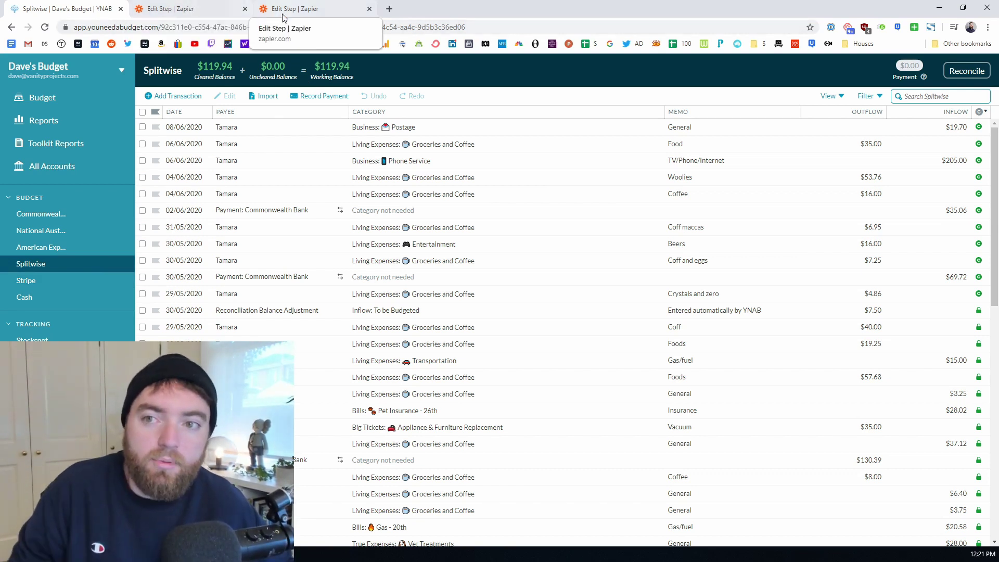
- Glance at the Zapier editor, return to the Splitwise register, then switch to the Splitwise: I Paid zap
left_click(180, 10)
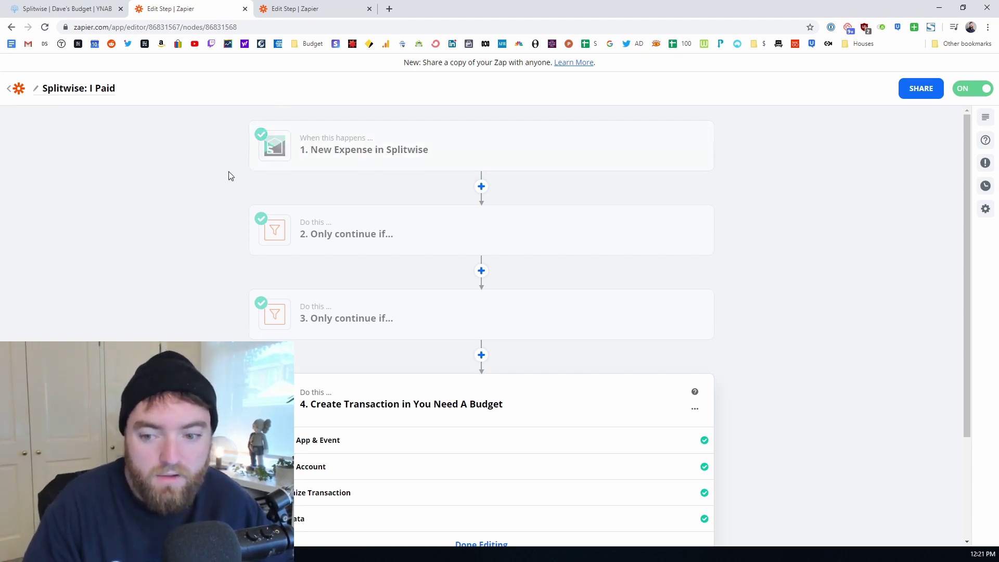
scroll(422, 312, "down", 2)
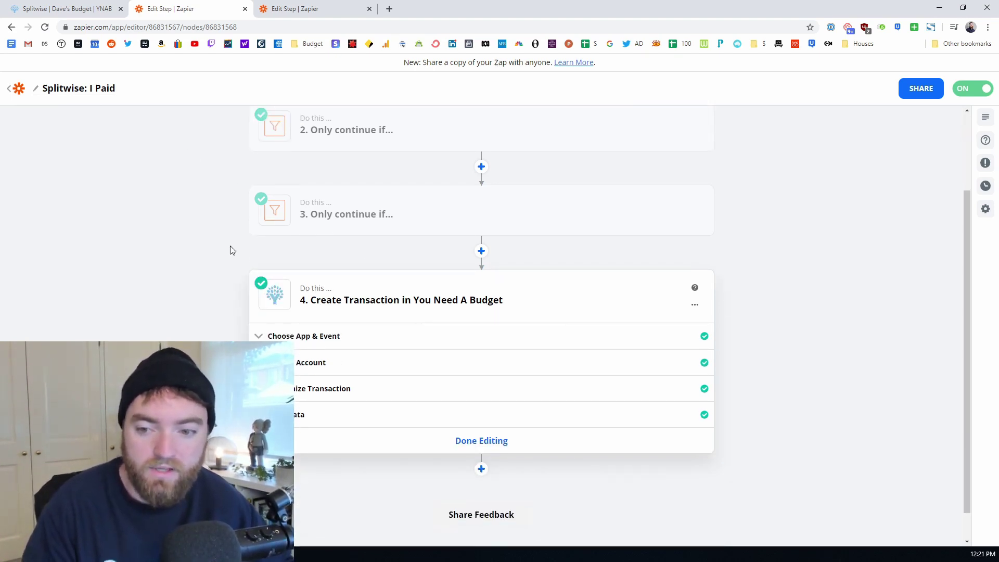
scroll(164, 277, "up", 2)
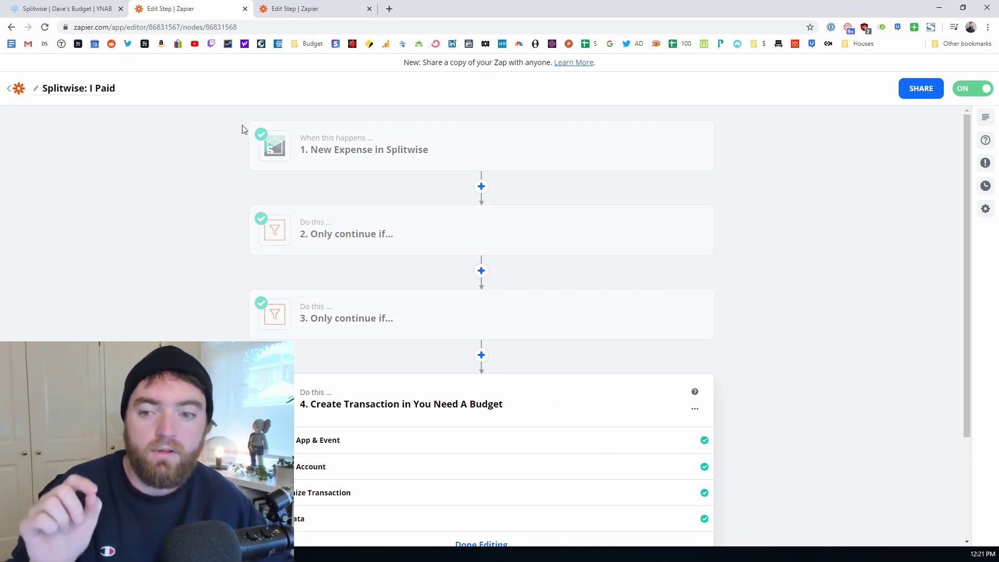
left_click(45, 10)
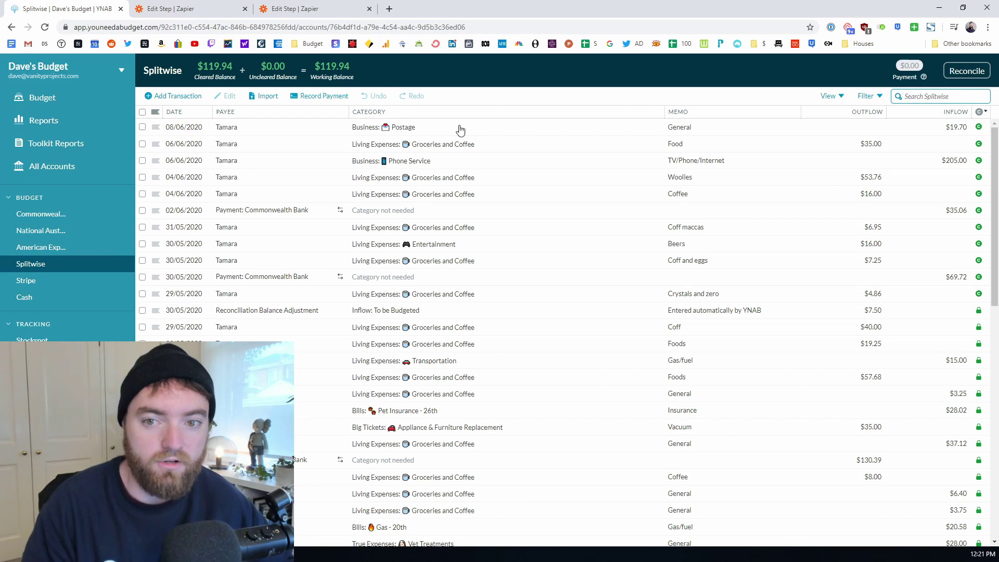
key("ctrl+Tab")
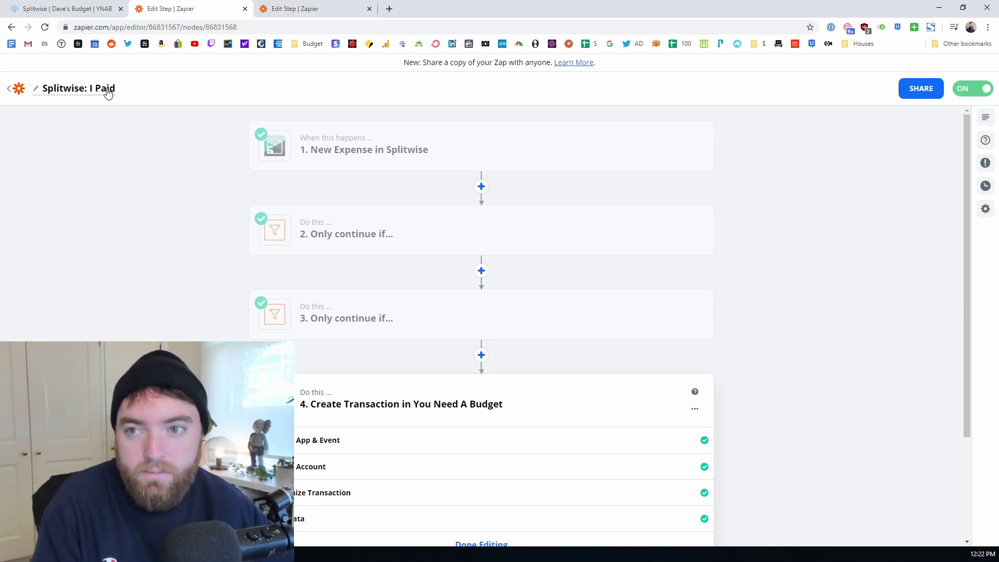
- Open the New Expense in Splitwise trigger and review its app, event and account settings
left_click(312, 8)
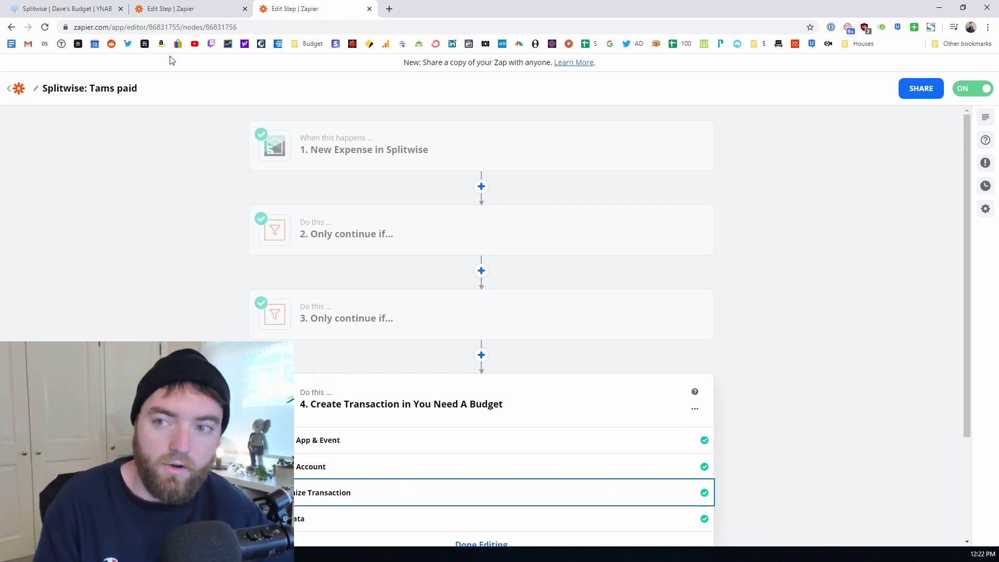
left_click(156, 7)
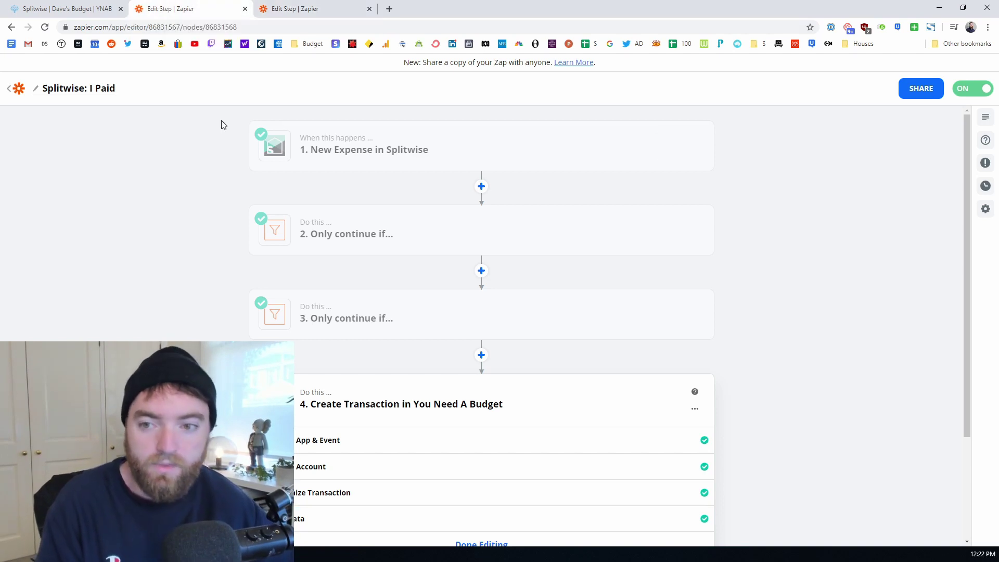
left_click(587, 139)
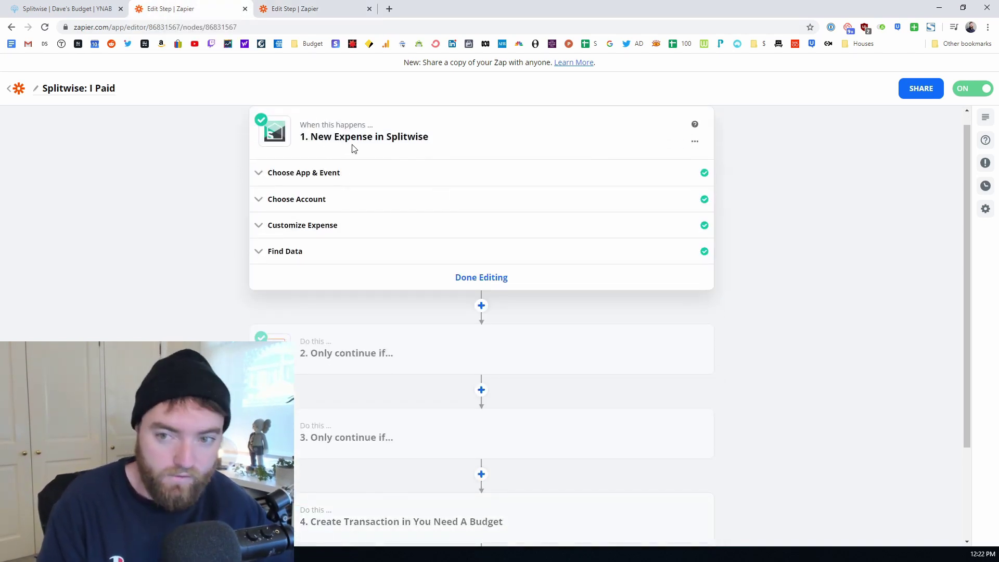
left_click(309, 174)
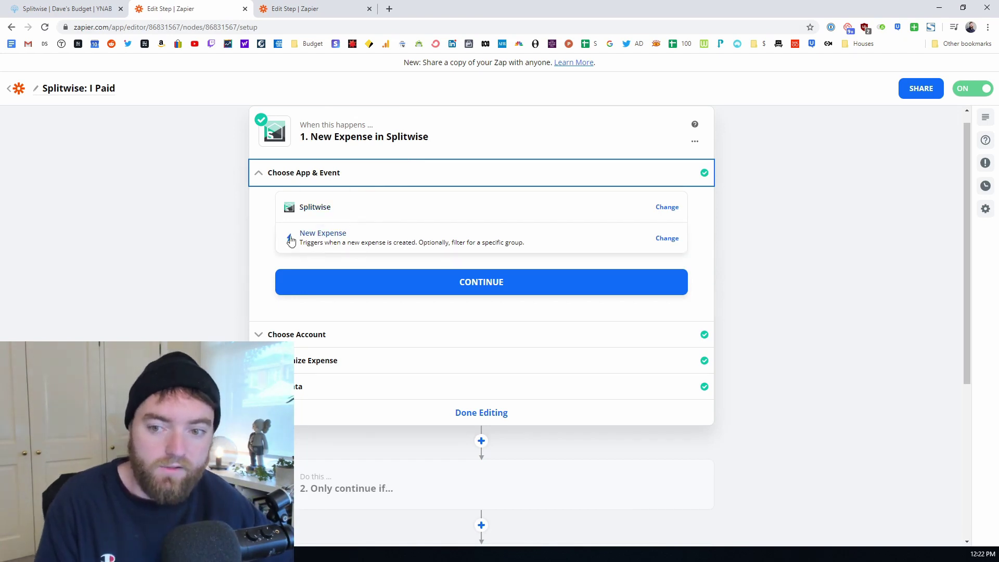
left_click(305, 174)
left_click(294, 200)
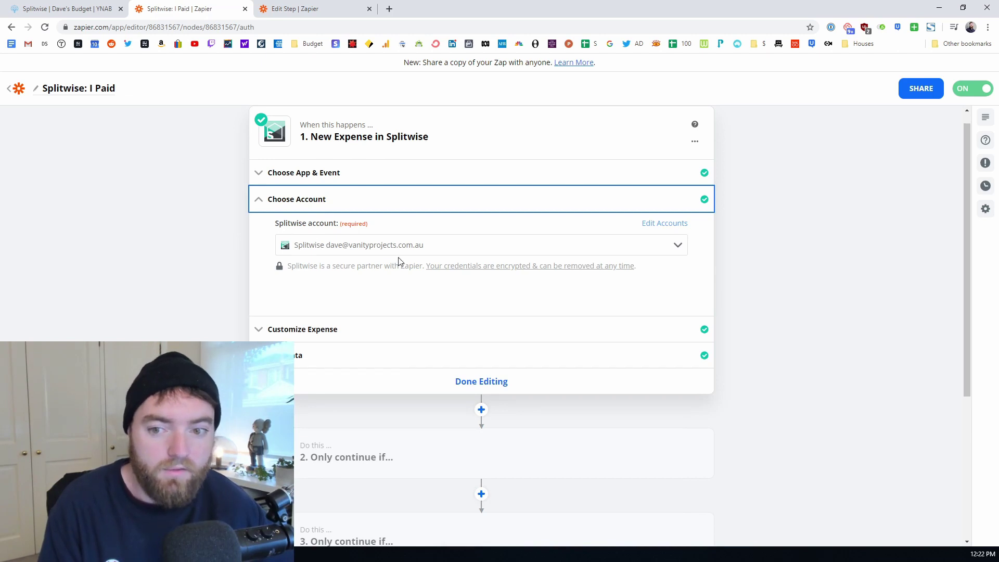
left_click(311, 205)
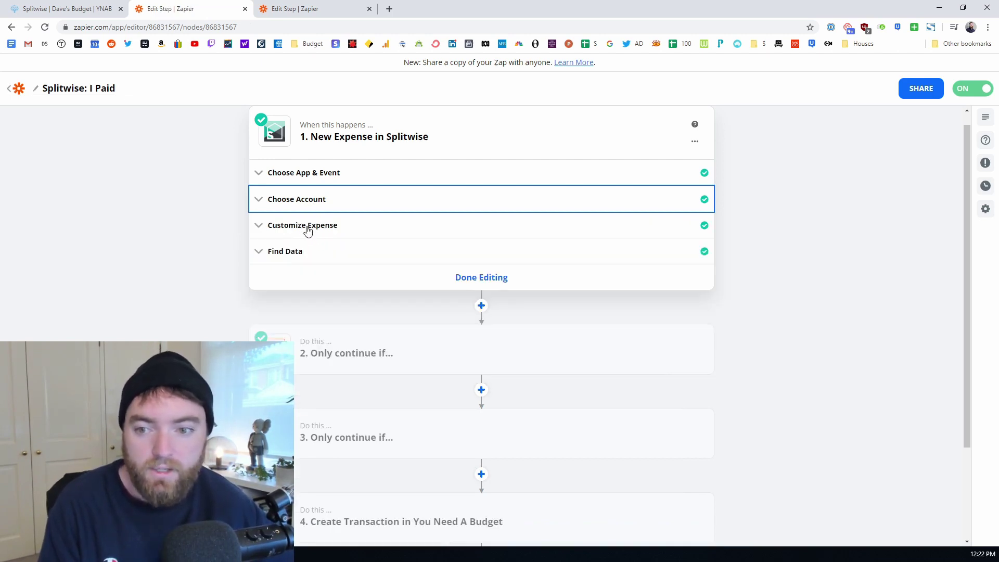
left_click(308, 229)
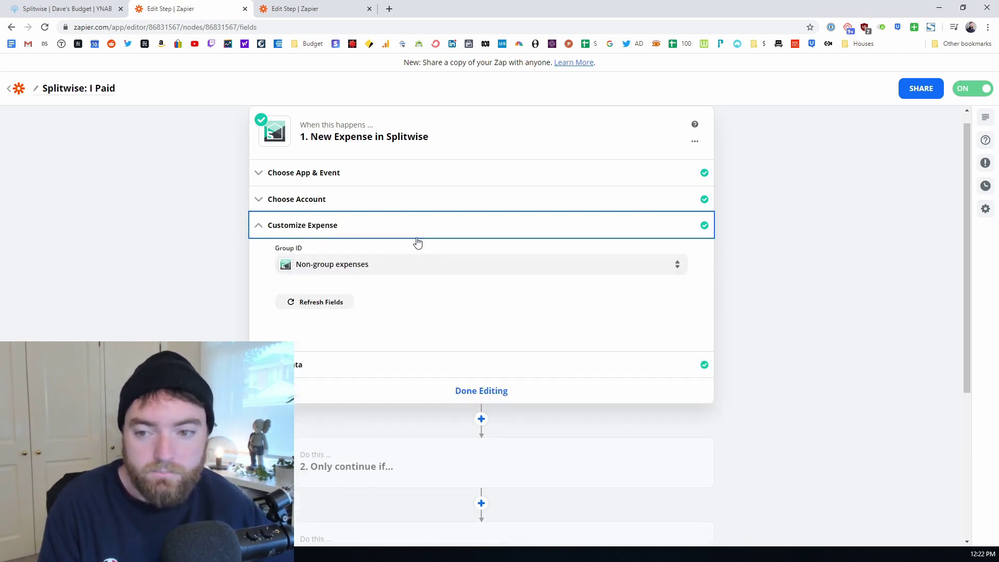
- Confirm Group ID stays Non-group expenses, check the Rent test expense, and open the first filter
left_click(357, 267)
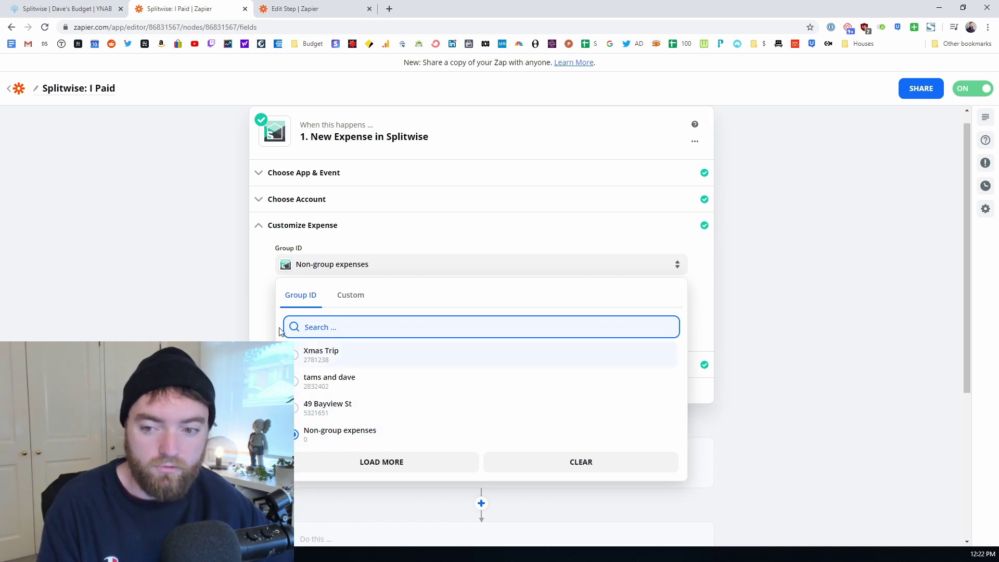
left_click(249, 263)
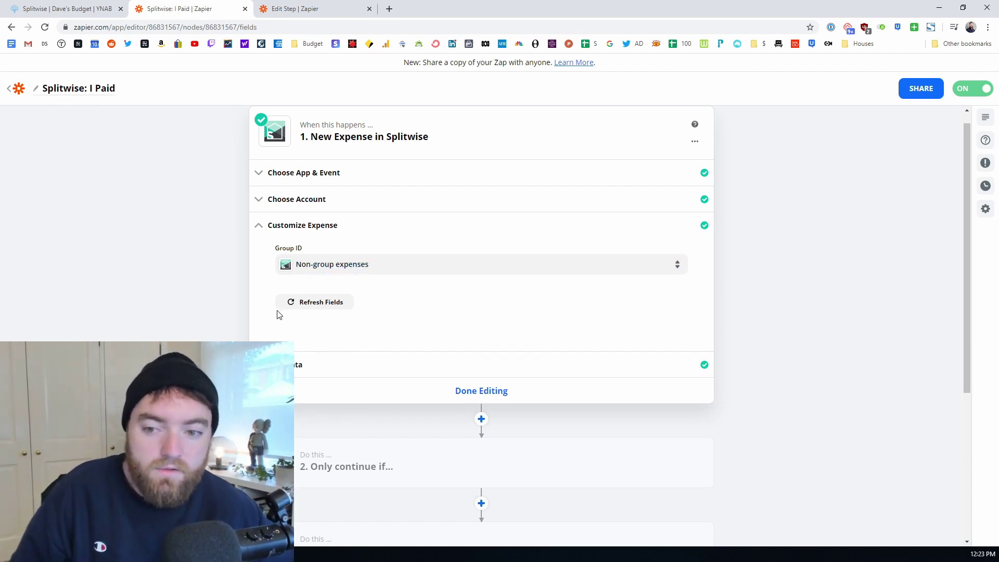
left_click(373, 359)
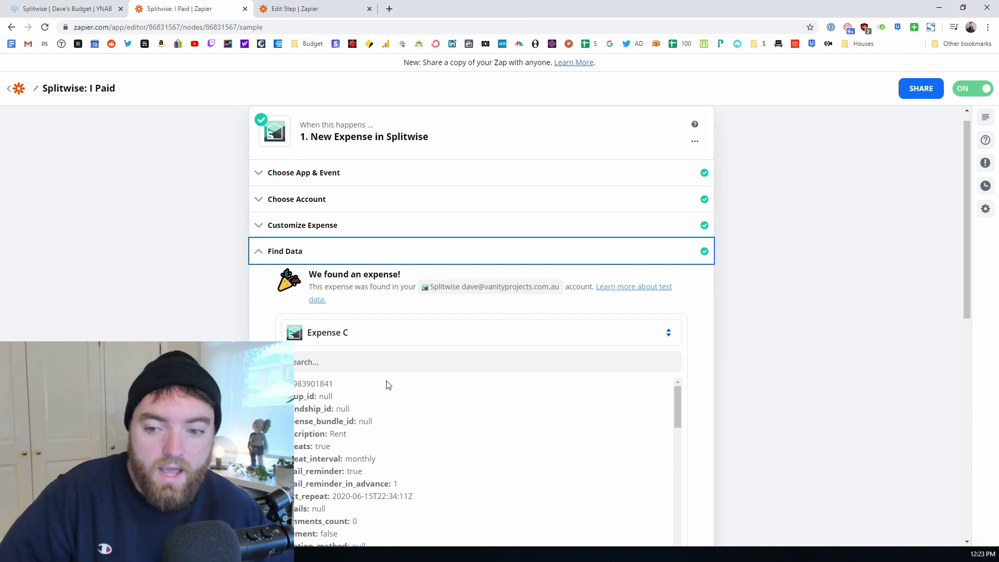
scroll(387, 385, "down", 3)
scroll(204, 278, "up", 2)
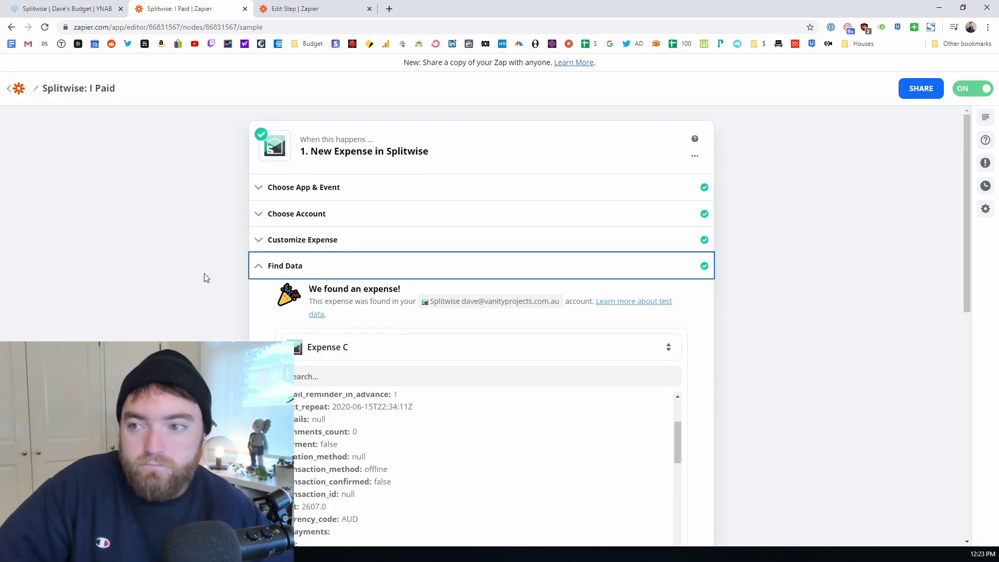
scroll(196, 319, "down", 5)
left_click(479, 408)
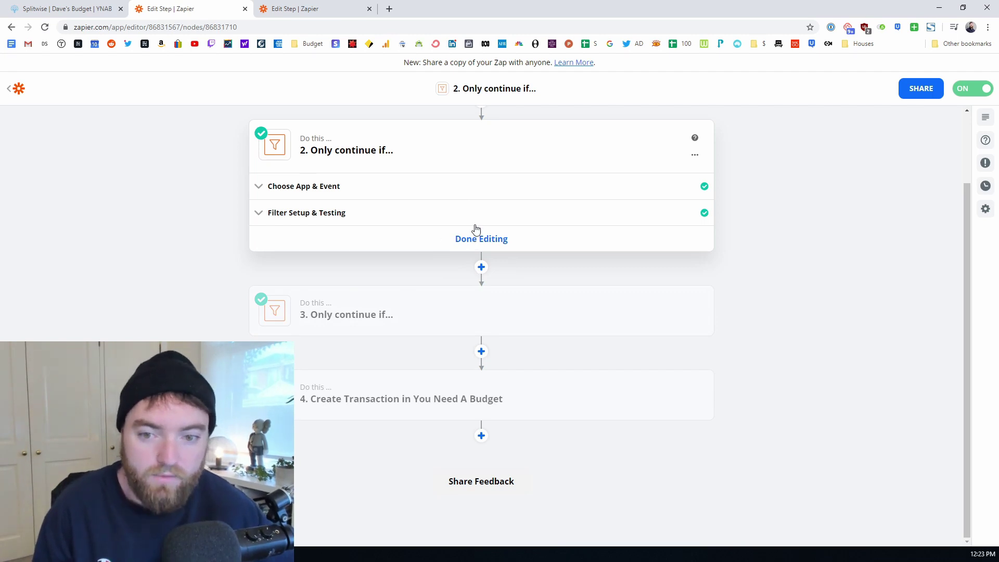
- Check the first filter's conditions, then open the second 'Payment' filter step
left_click(422, 217)
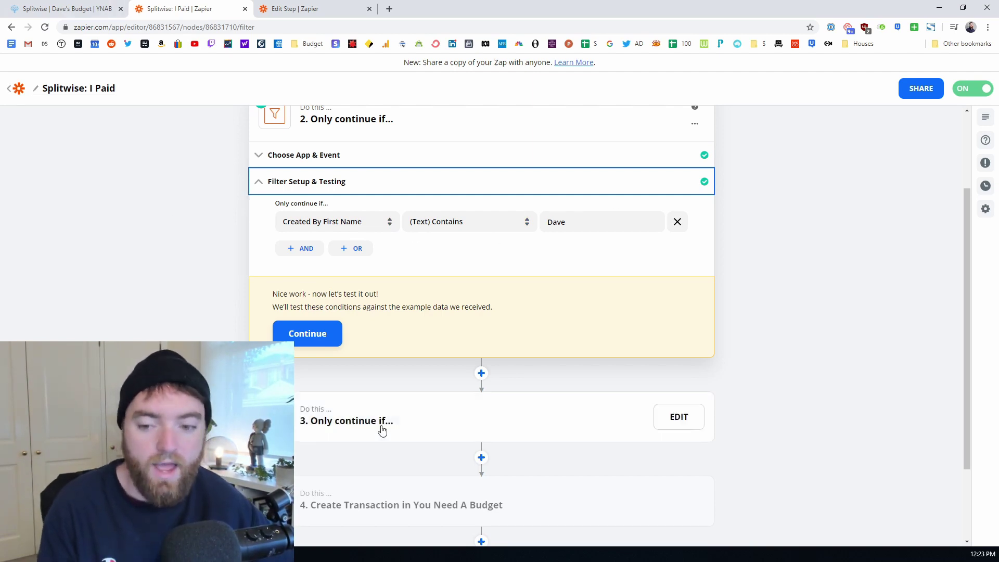
left_click(320, 8)
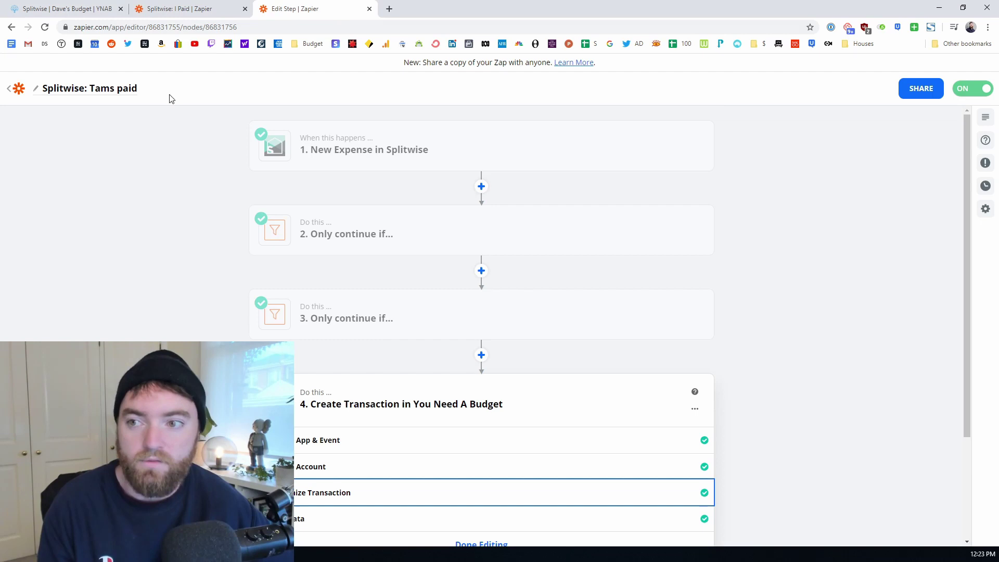
left_click(227, 9)
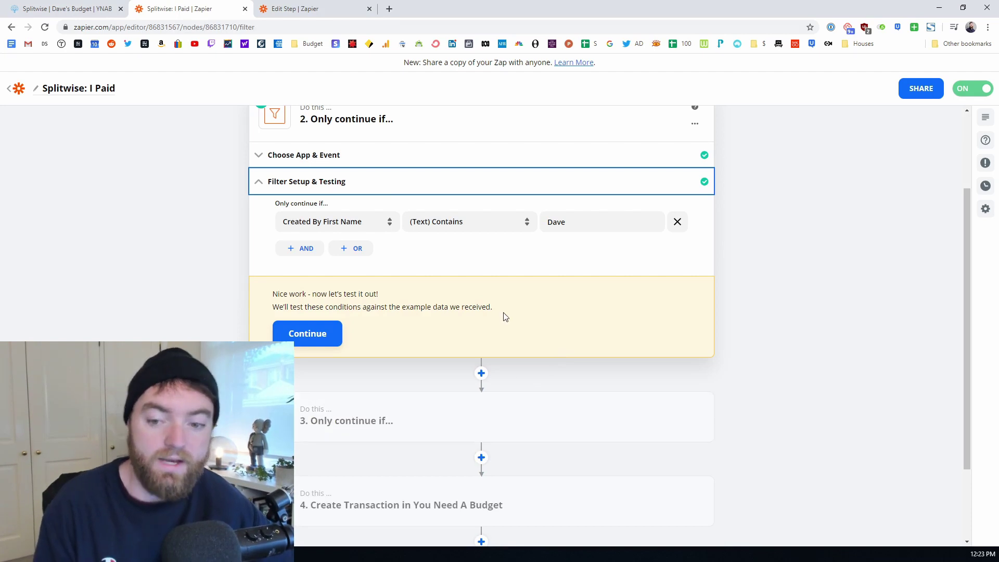
left_click(410, 407)
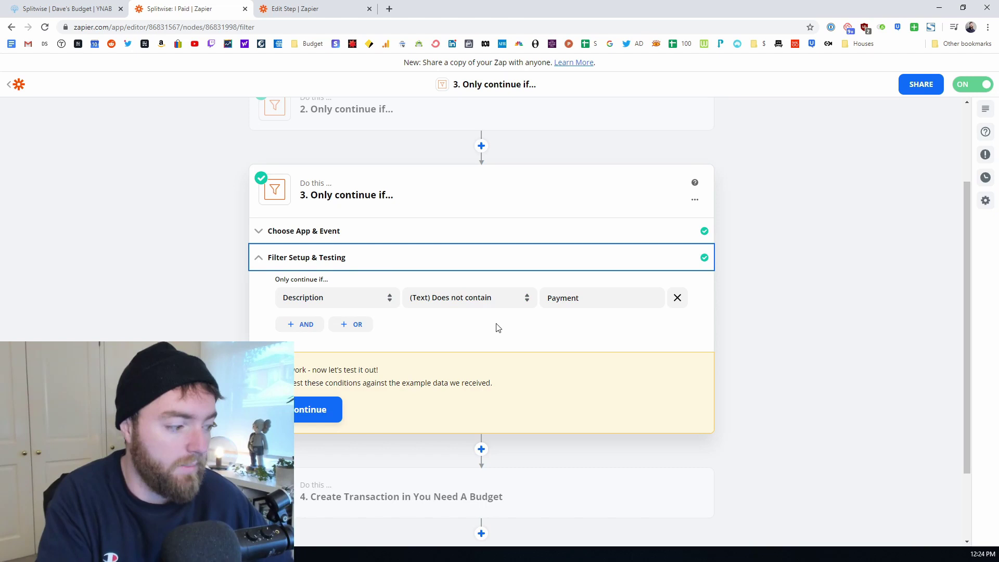
scroll(426, 291, "down", 2)
- Open the Create Transaction in YNAB step and expand its app/event, account and field mapping
left_click(497, 422)
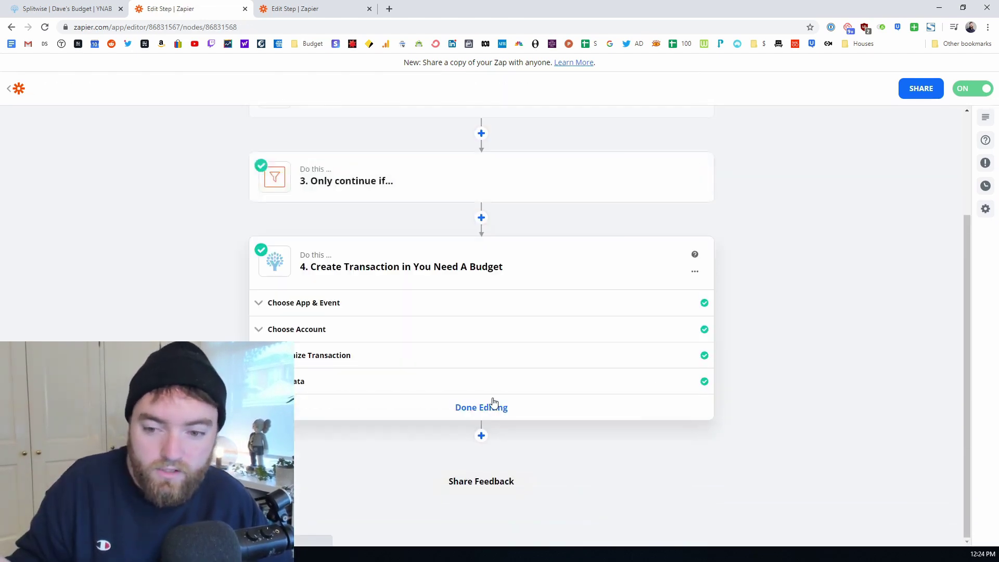
left_click(312, 303)
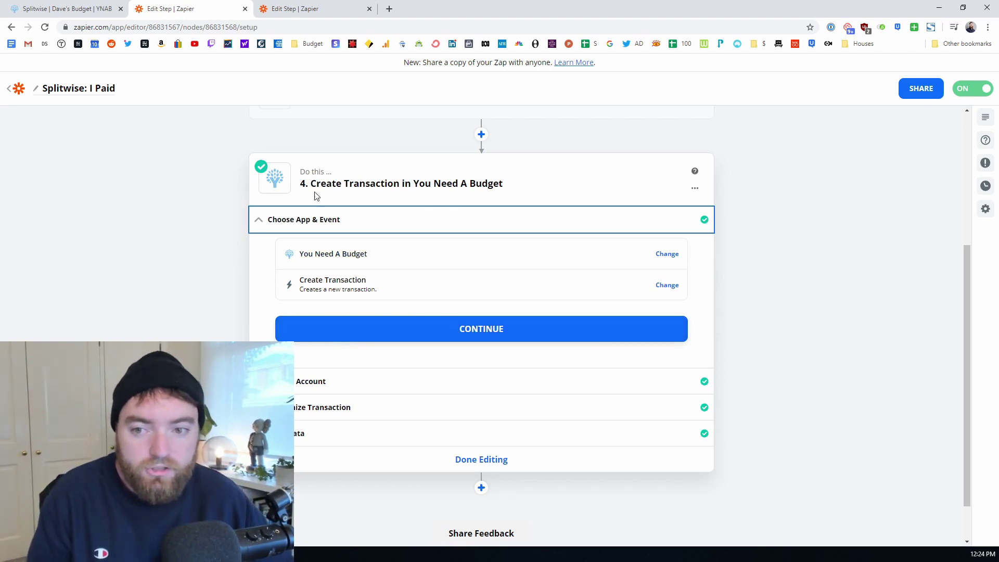
left_click(318, 382)
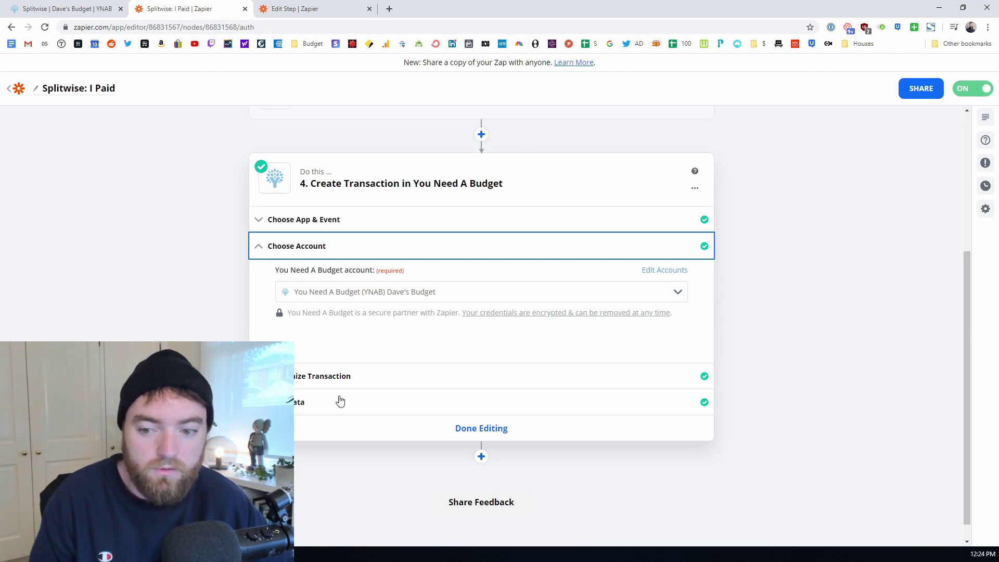
left_click(330, 383)
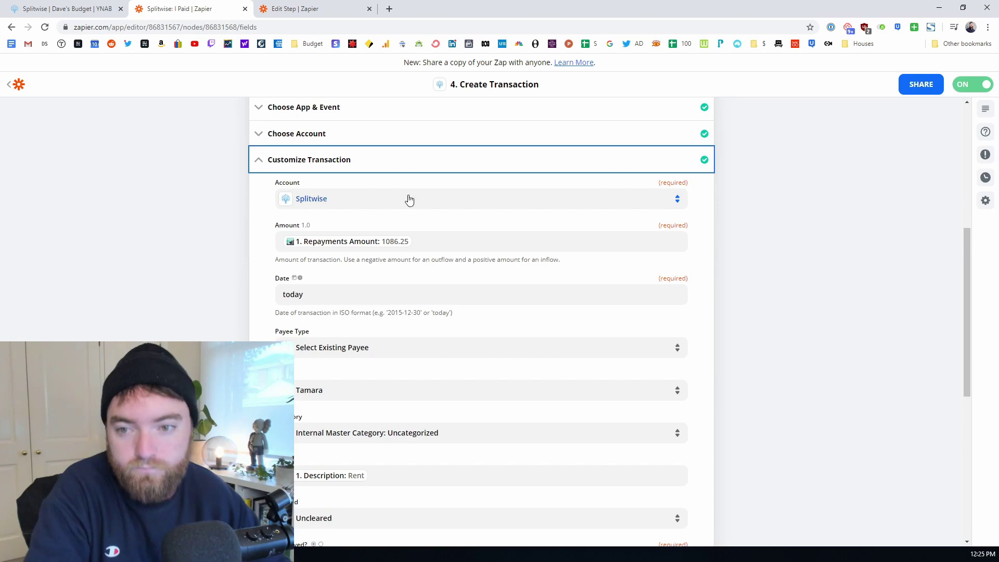
left_click(68, 8)
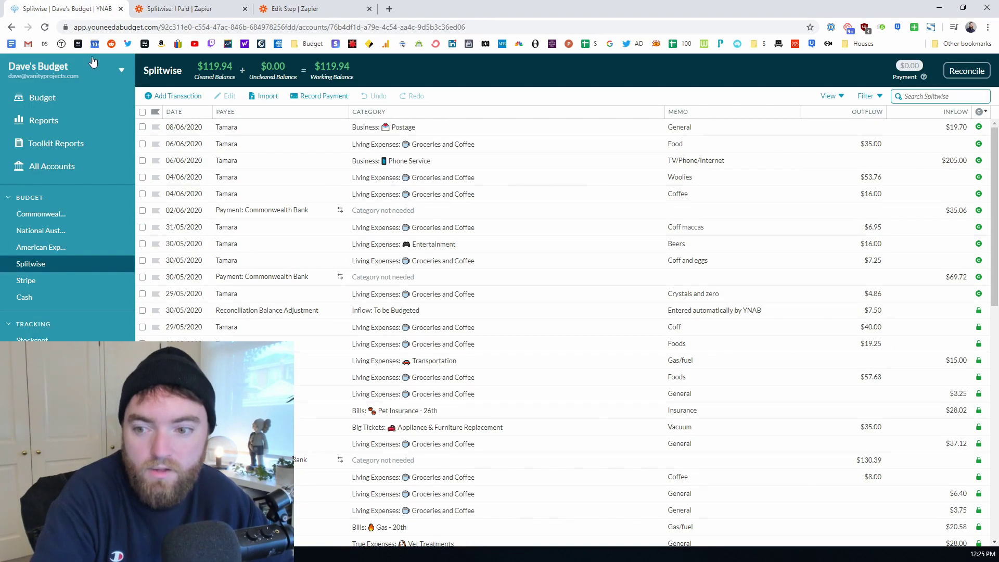
left_click(187, 8)
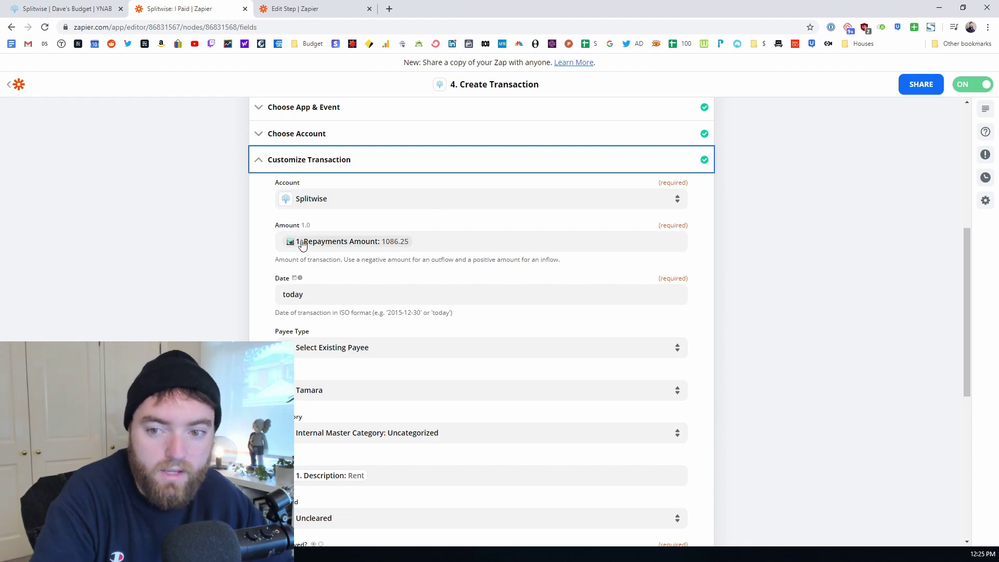
- Scroll through the transaction field mappings and view the step's successful test result
scroll(58, 167, "up", 6)
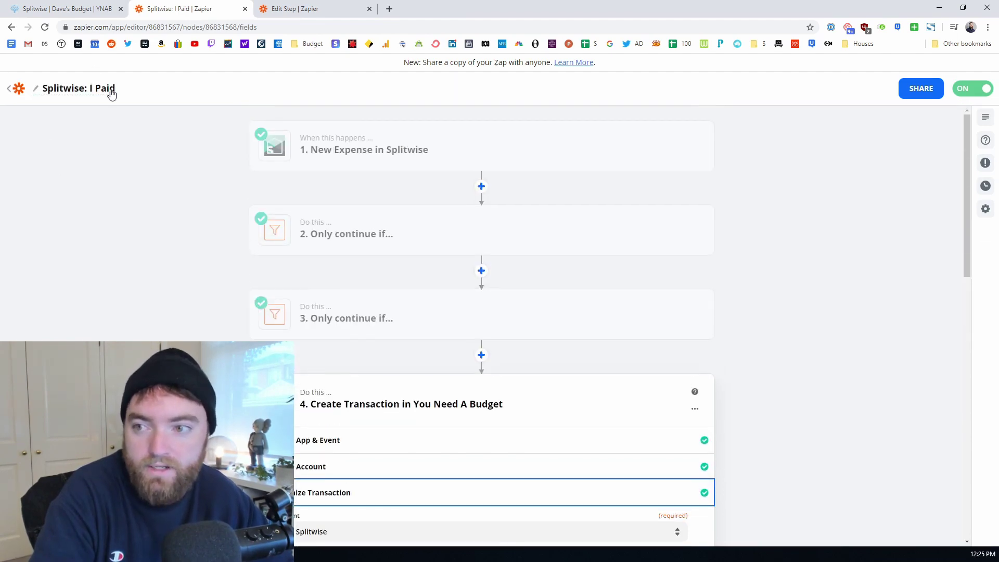
scroll(161, 234, "down", 5)
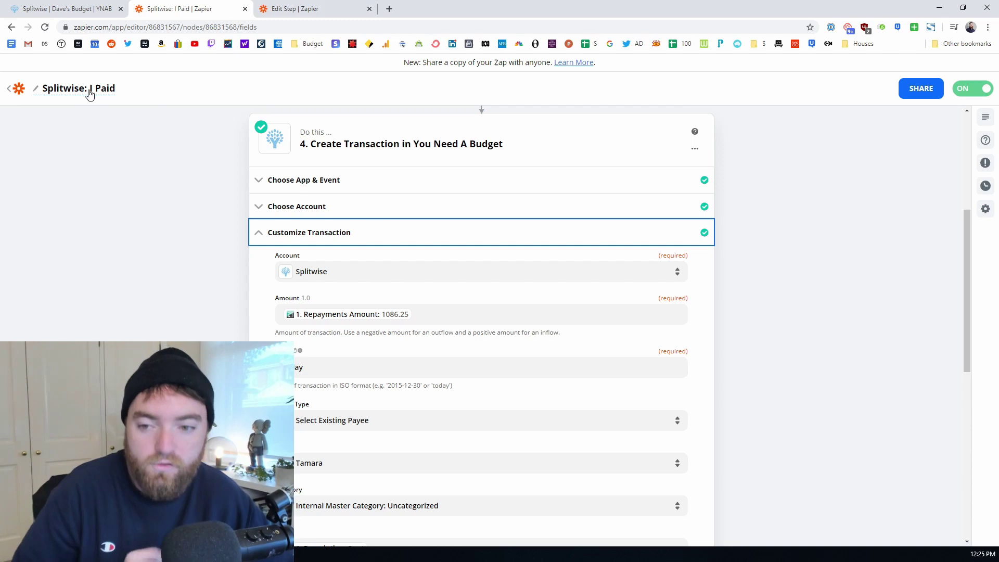
scroll(165, 217, "down", 1)
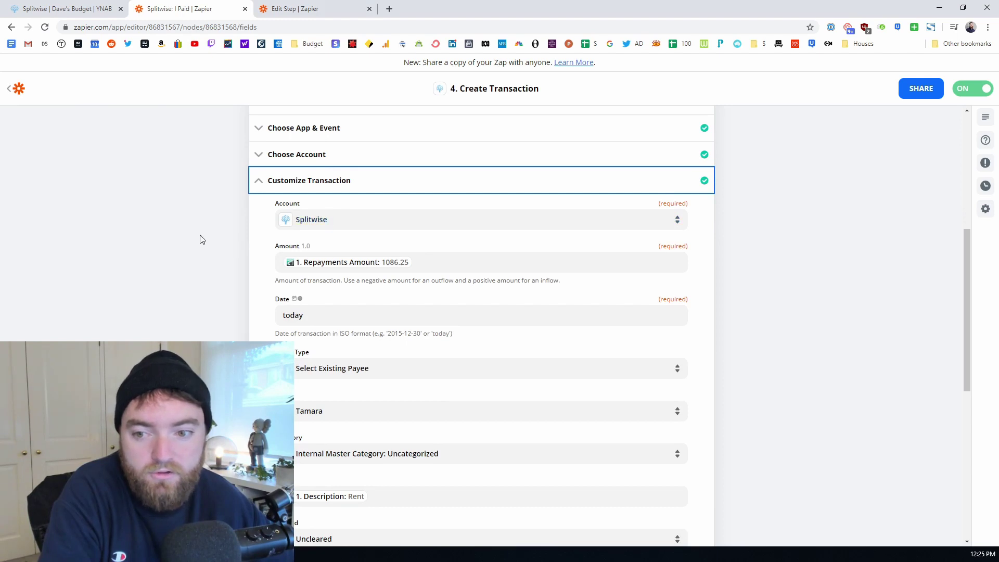
scroll(296, 218, "down", 2)
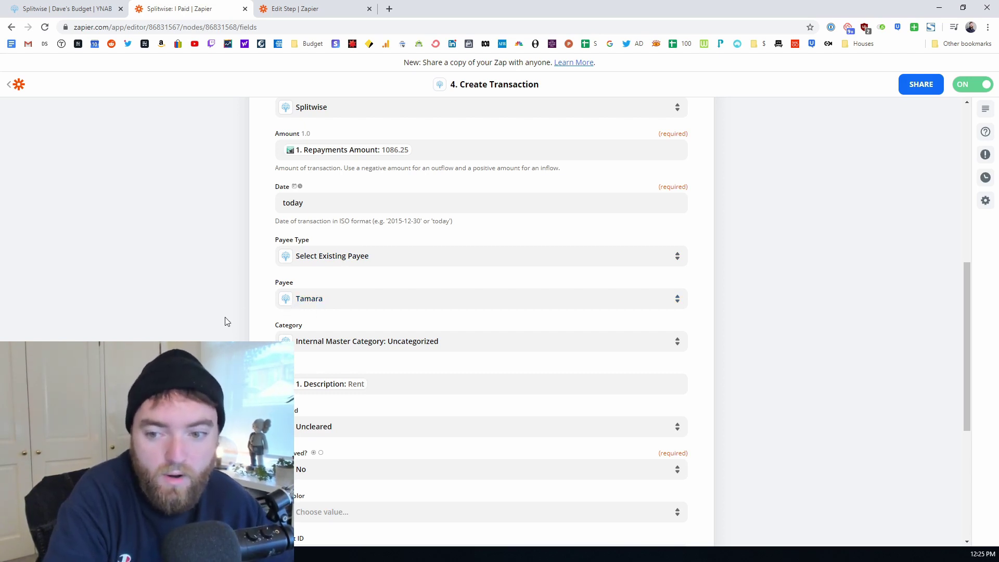
scroll(227, 321, "down", 1)
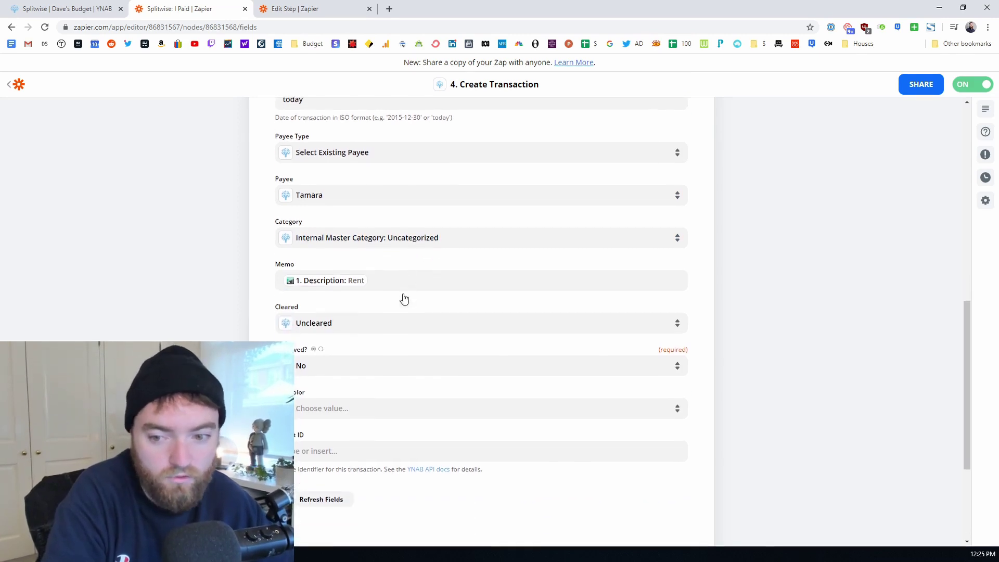
scroll(393, 297, "down", 1)
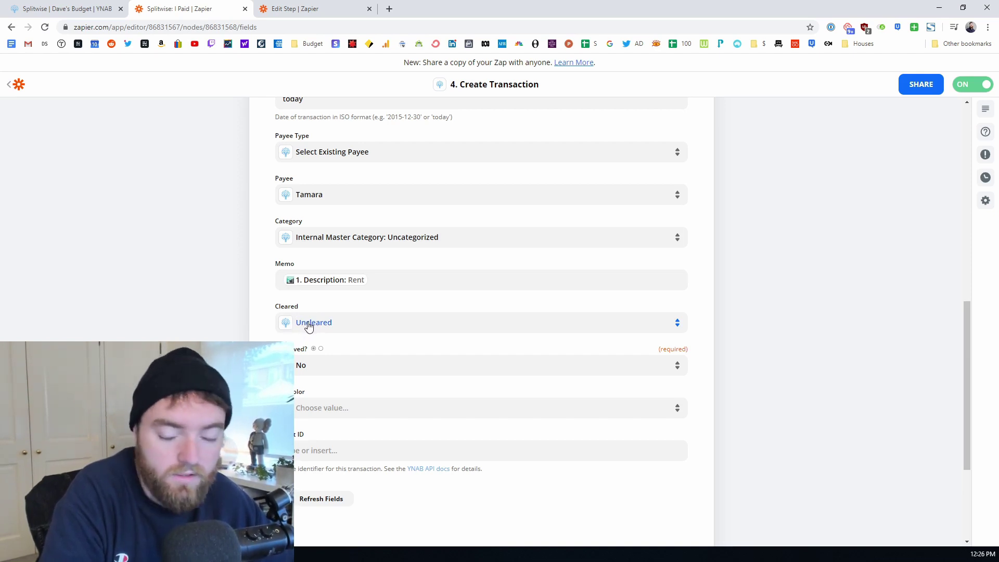
scroll(234, 336, "down", 1)
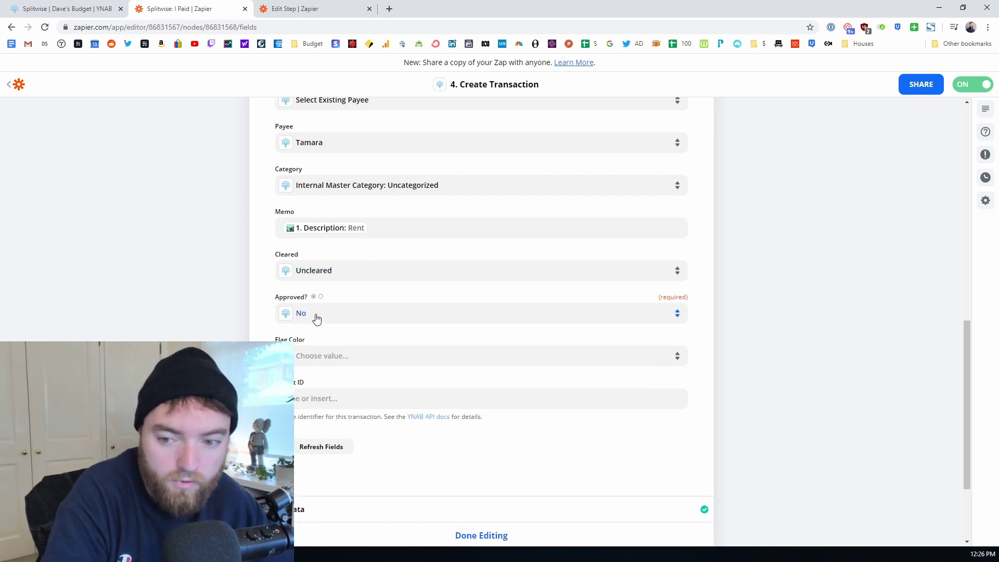
scroll(318, 368, "down", 1)
left_click(431, 457)
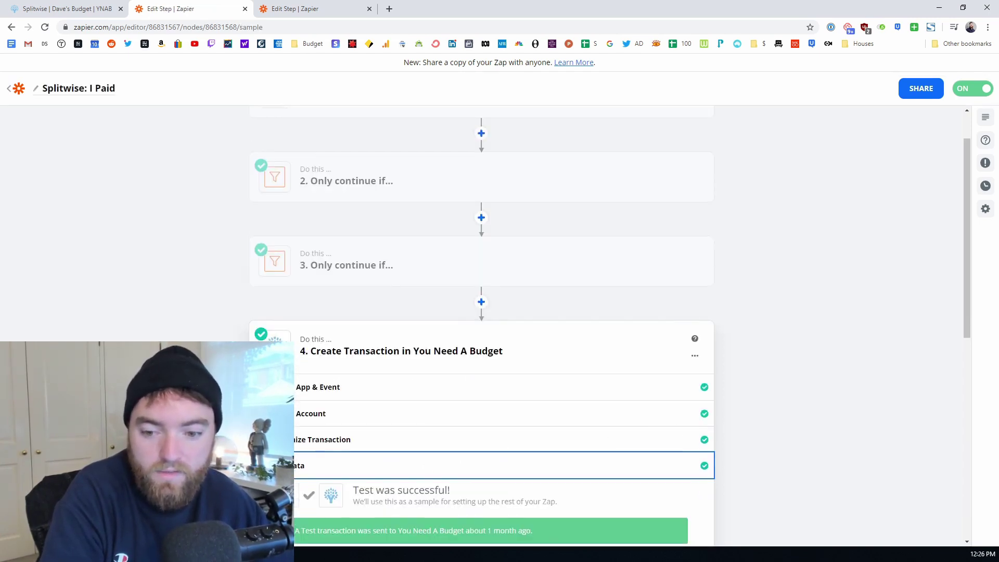
- Recheck the connected YNAB account, then return to the YNAB Splitwise register
scroll(207, 330, "up", 3)
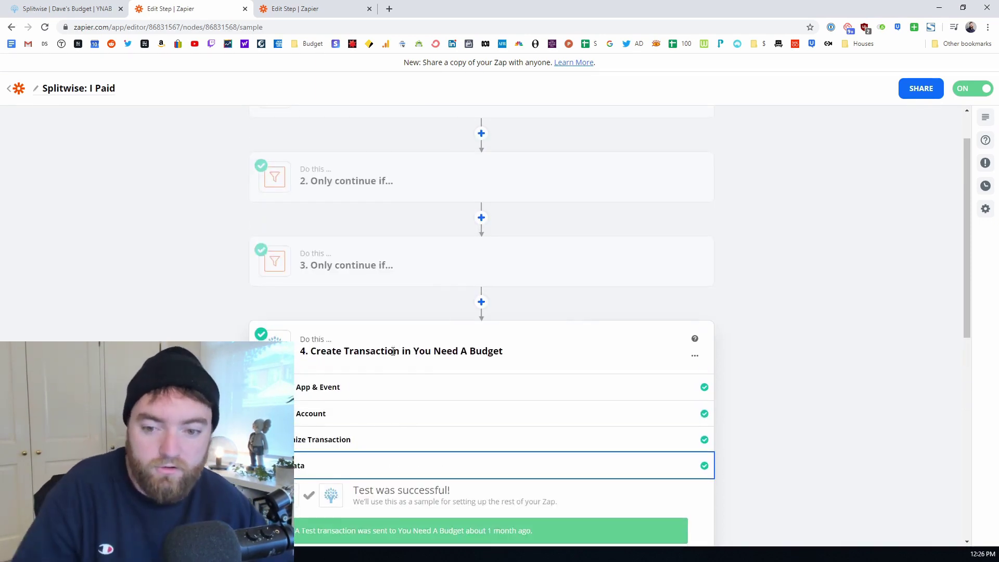
scroll(308, 440, "up", 1)
left_click(315, 463)
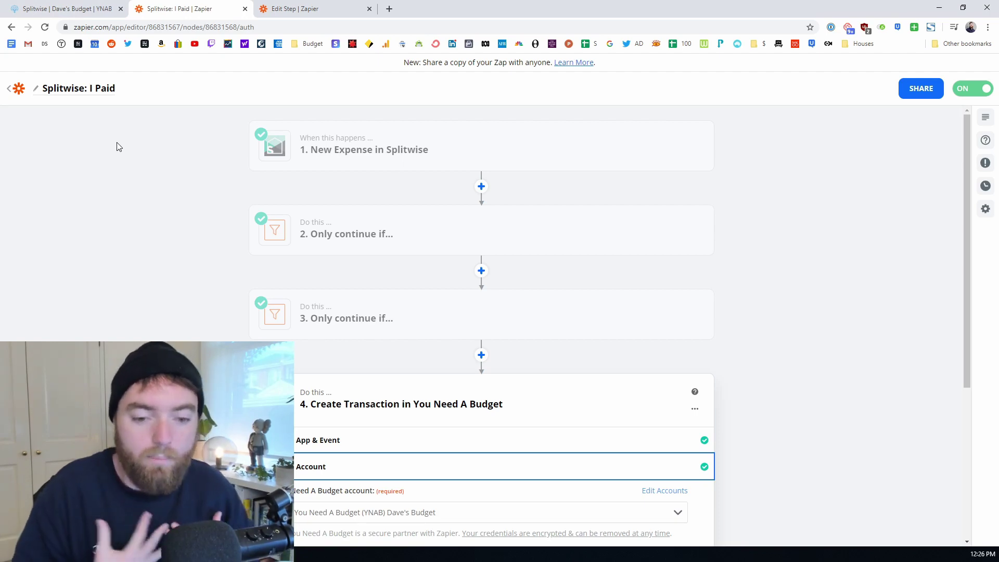
left_click(31, 9)
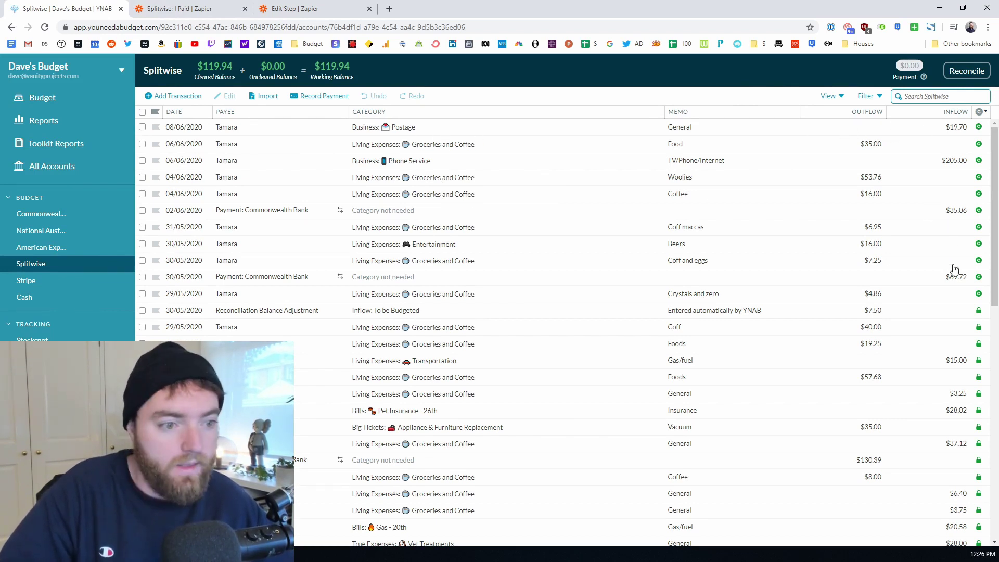
- Tick the 27/05/2020 Transportation row, the $15.00 Gas/fuel inflow
scroll(950, 278, "down", 1)
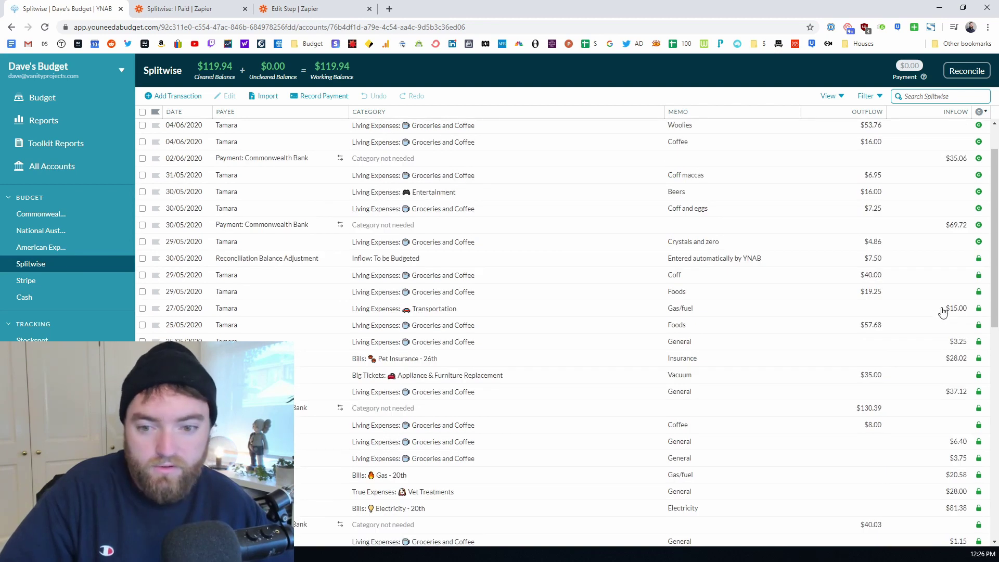
left_click(142, 309)
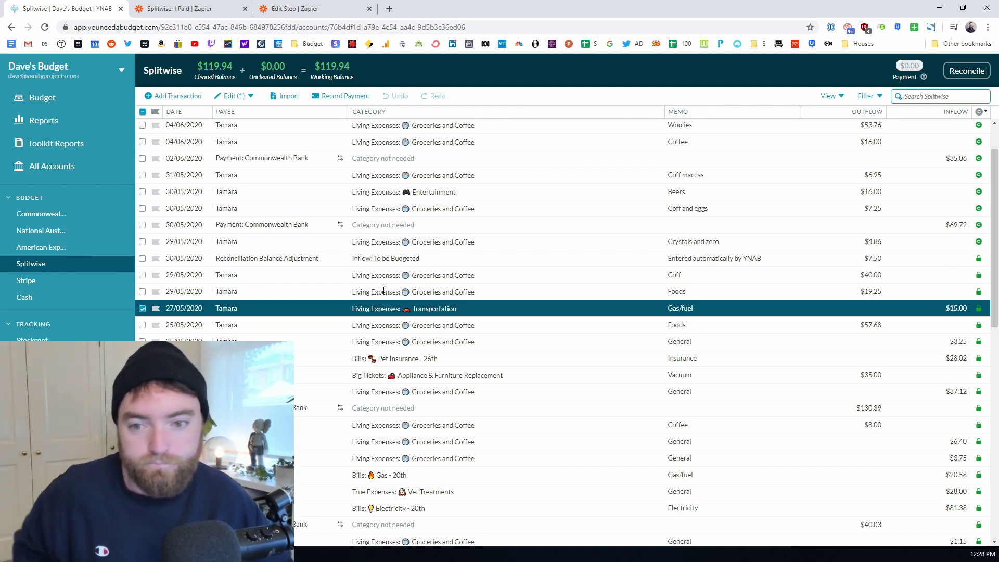
- Switch to the Splitwise: Tams paid zap and review its trigger's expense settings and sample
left_click(210, 8)
left_click(292, 9)
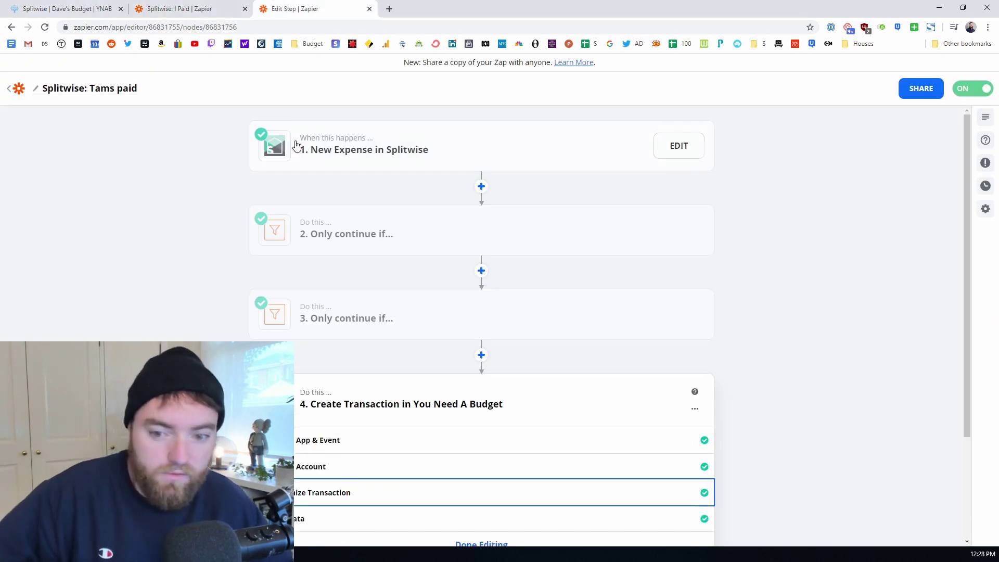
left_click(58, 8)
left_click(176, 9)
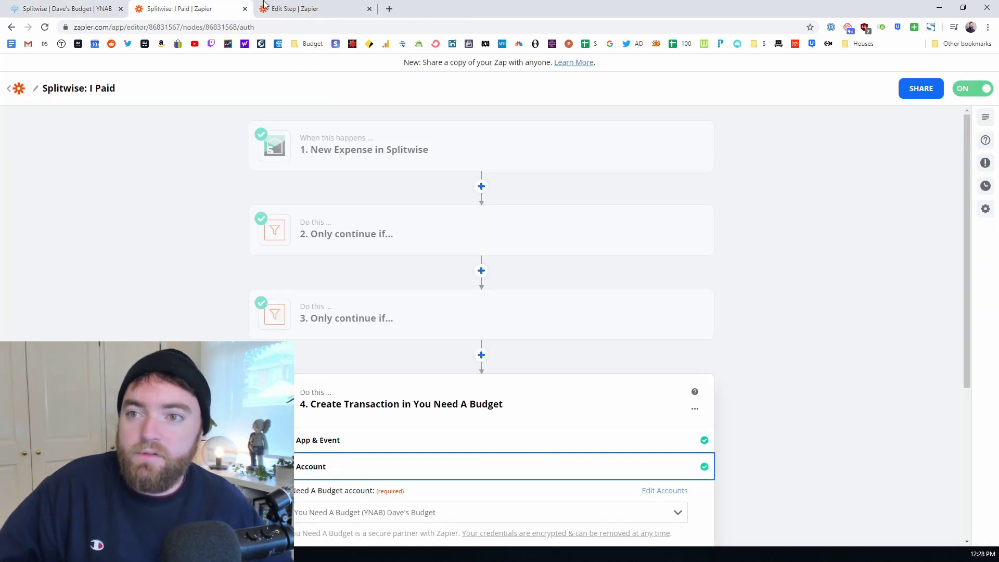
left_click(280, 4)
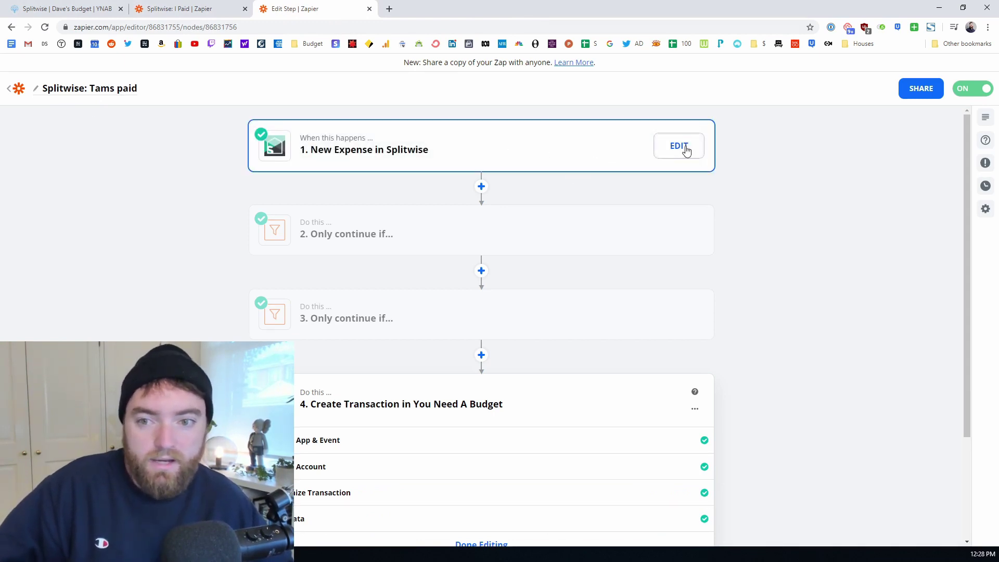
left_click(687, 151)
left_click(307, 251)
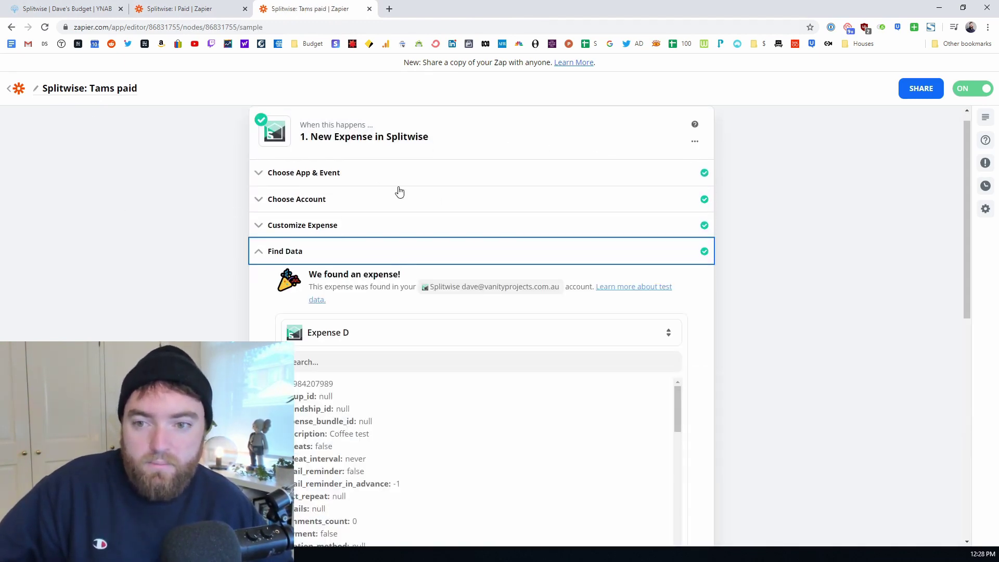
left_click(333, 224)
scroll(308, 250, "down", 5)
- Review the first filter's conditions, which check for the name Tams
mouse_move(307, 250)
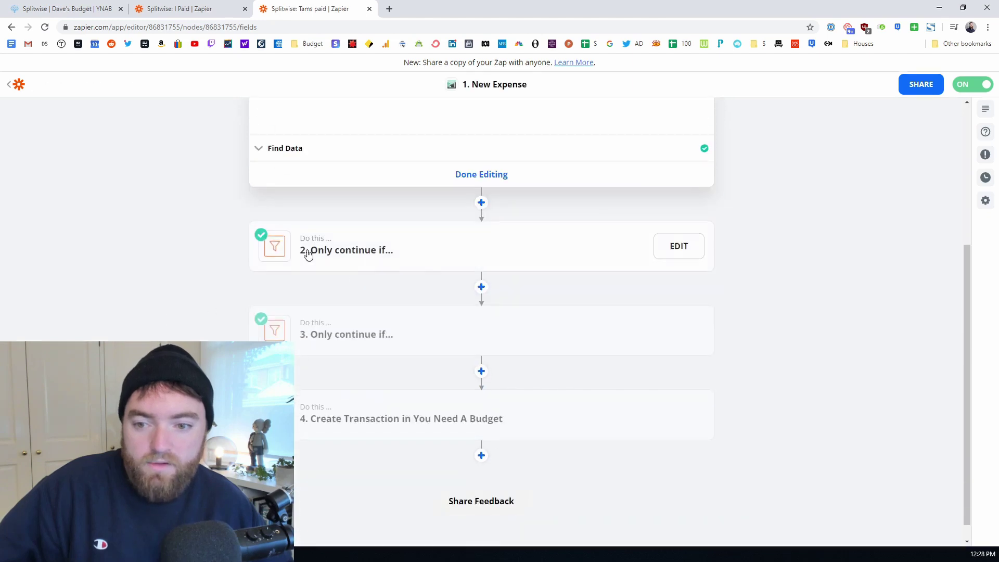
left_click(378, 252)
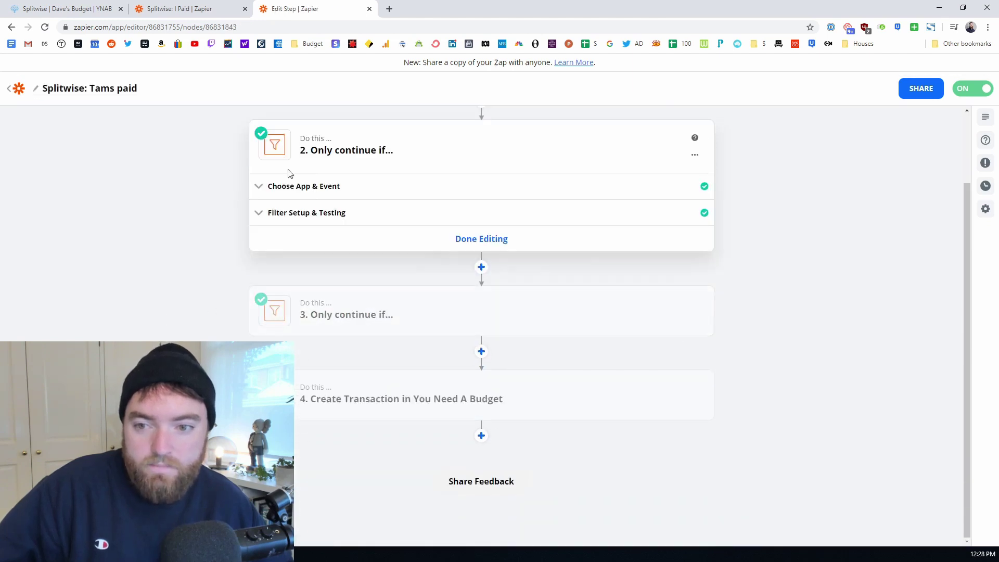
left_click(312, 212)
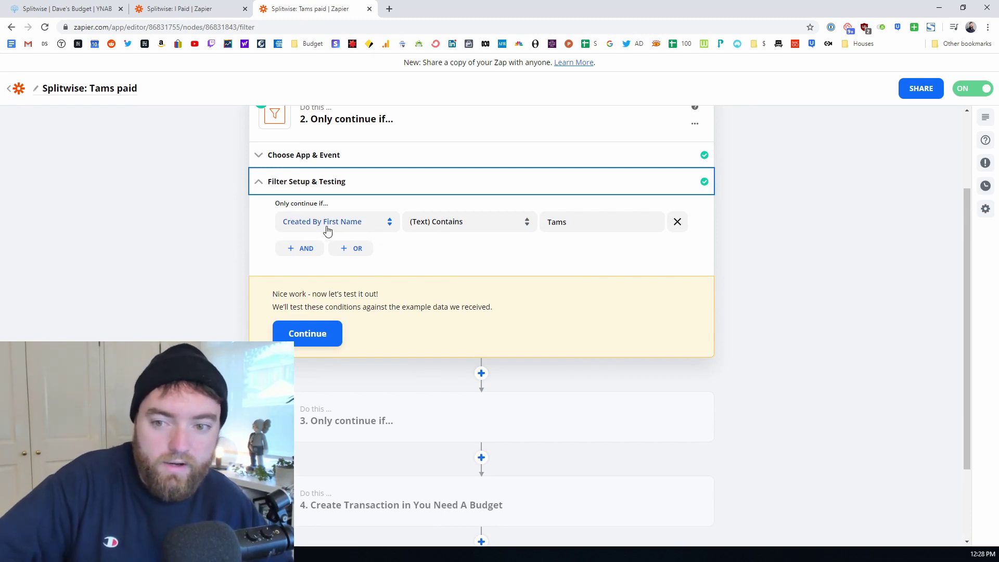
double_click(570, 222)
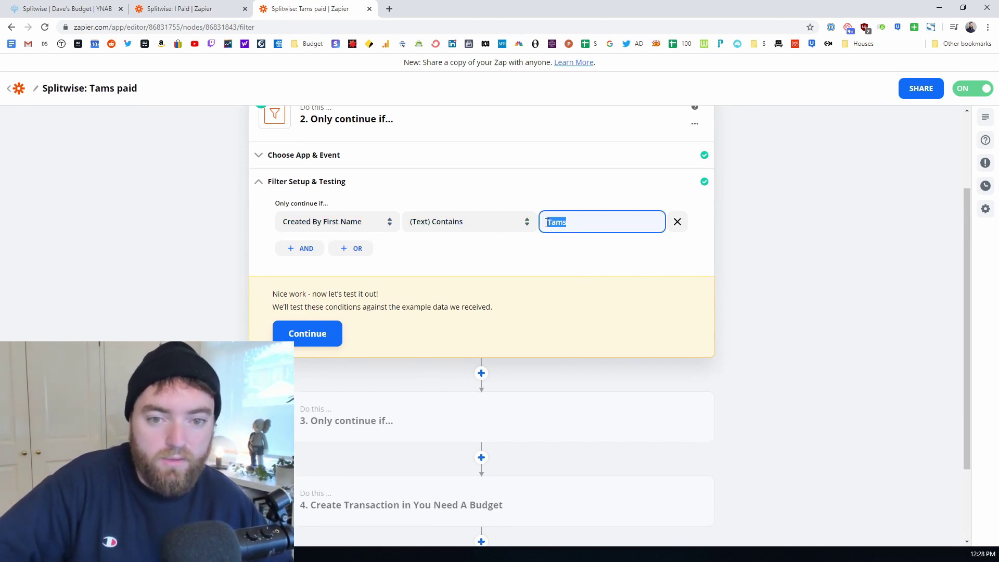
left_click(602, 186)
left_click(571, 210)
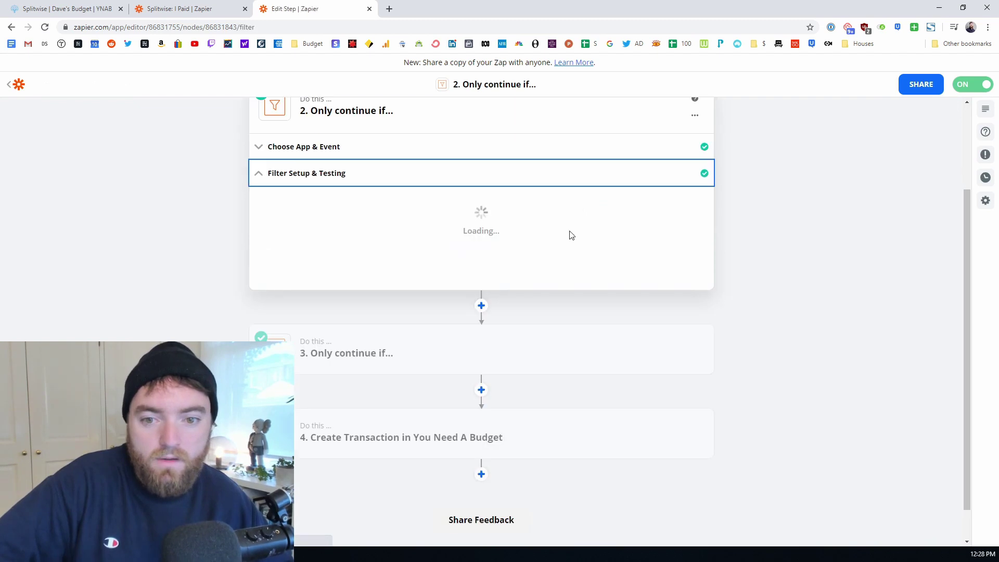
- Review the second filter's conditions and open step 4, Create Transaction in You Need A Budget
scroll(468, 312, "down", 1)
left_click(379, 373)
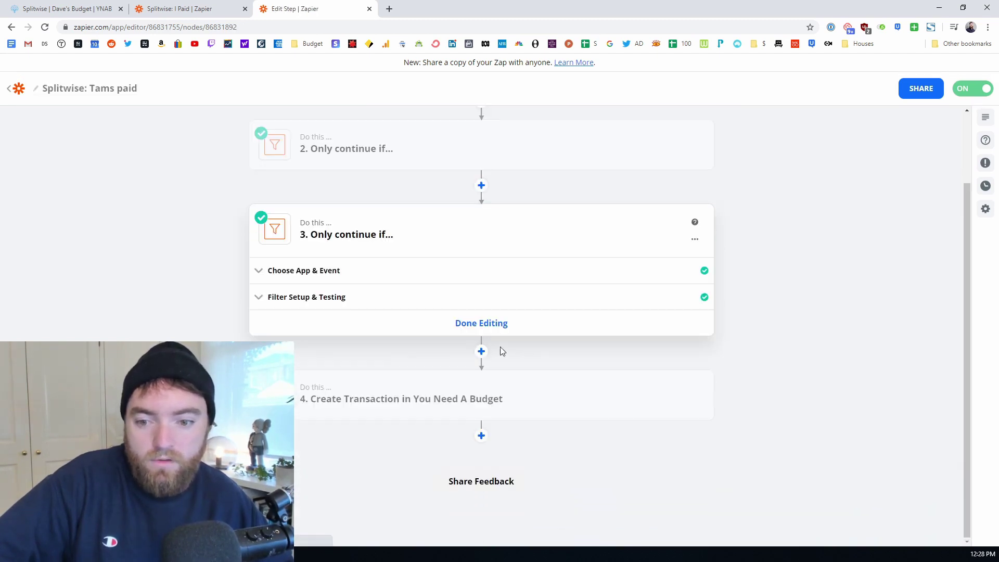
left_click(322, 297)
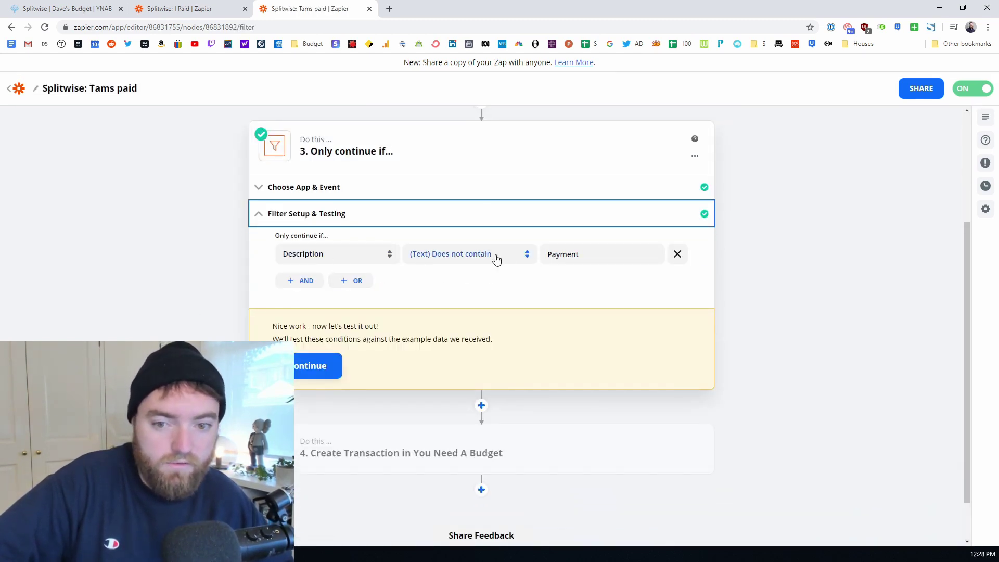
scroll(468, 338, "down", 1)
left_click(373, 397)
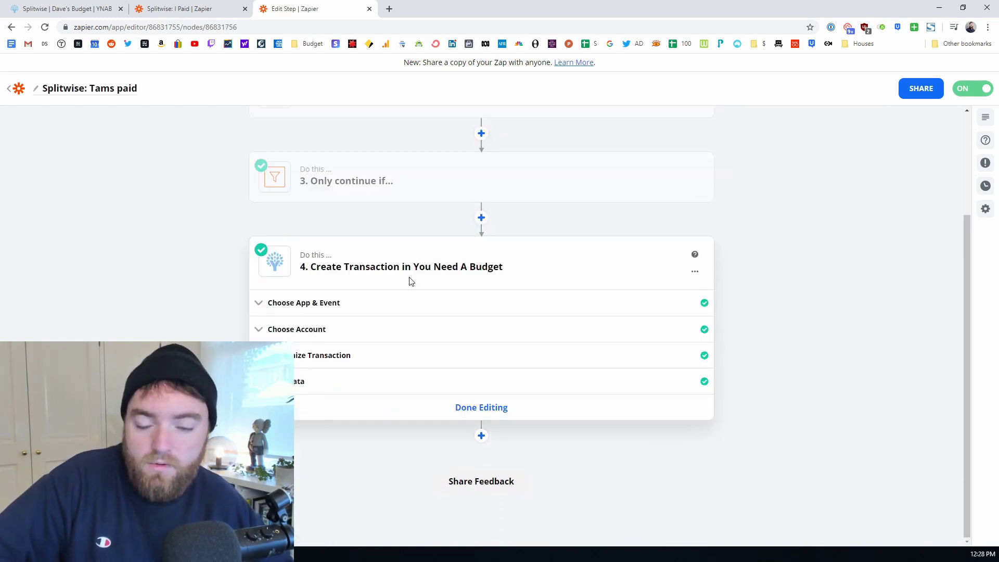
- Put a '-' before the Repayments Amount pill in the Amount field
left_click(326, 329)
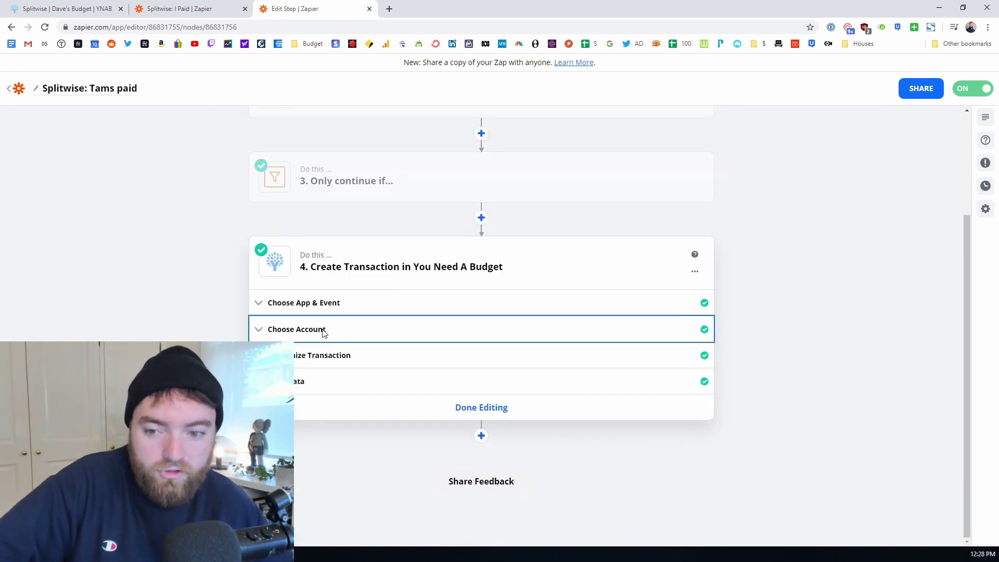
left_click(475, 363)
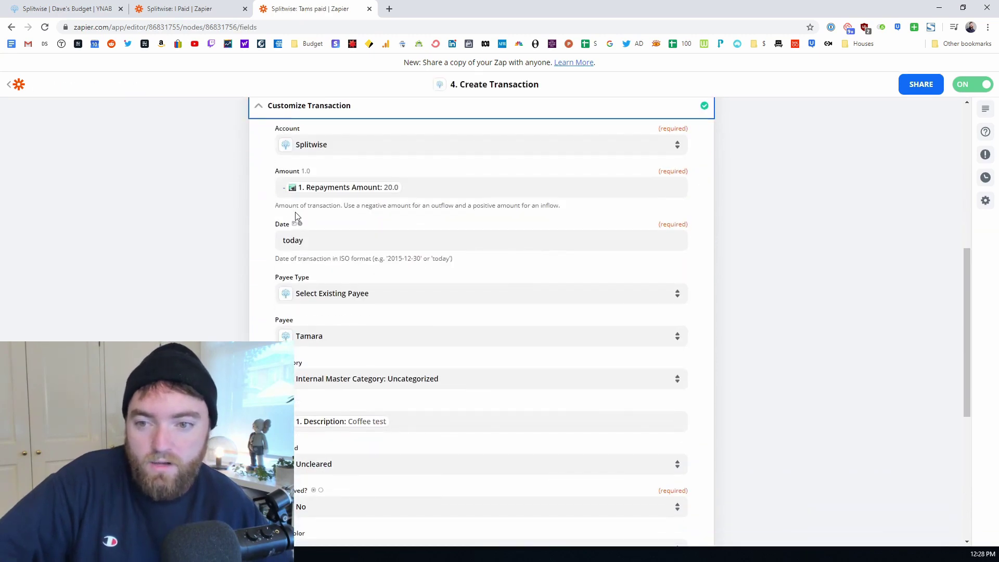
left_click(284, 188)
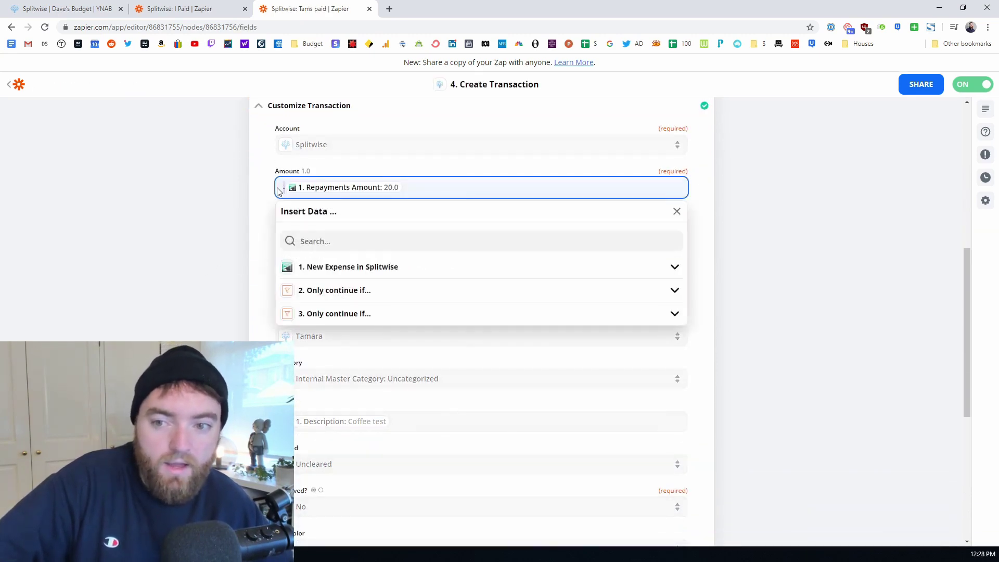
left_click(257, 194)
left_click(439, 184)
type("-")
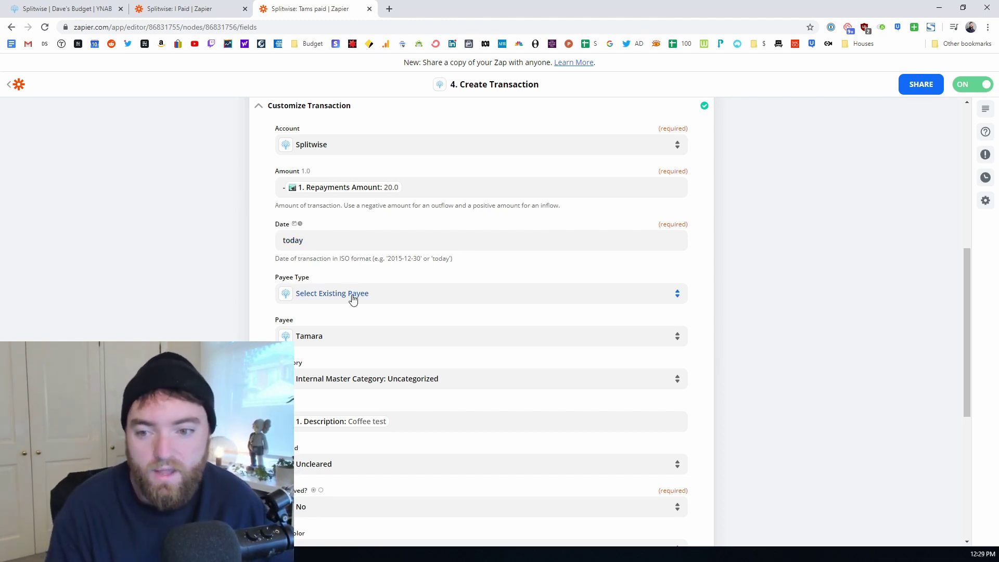
- Type '-' at the amount's start again, compare with the I Paid zap, then return to YNAB
scroll(318, 249, "down", 1)
scroll(382, 292, "down", 1)
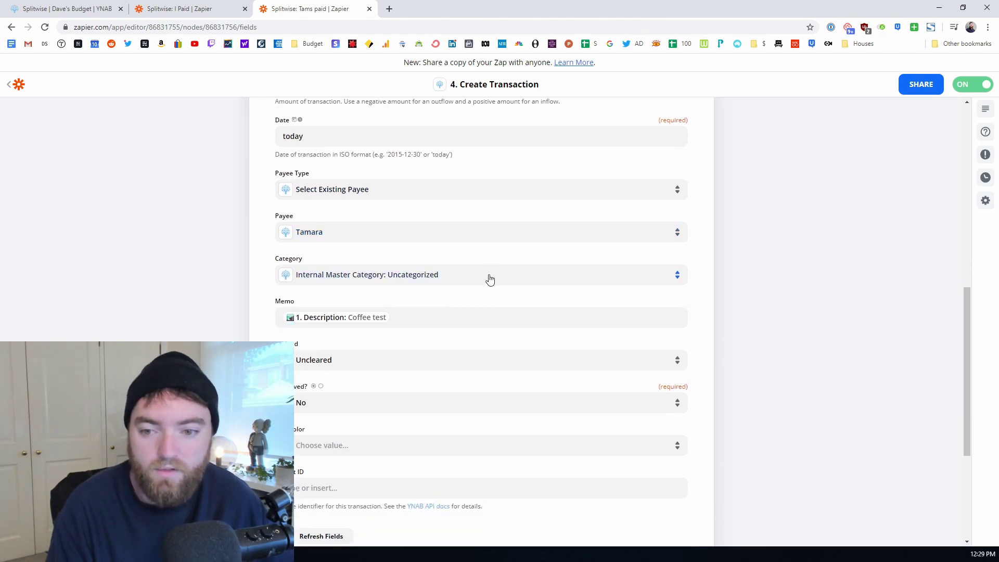
scroll(338, 265, "down", 1)
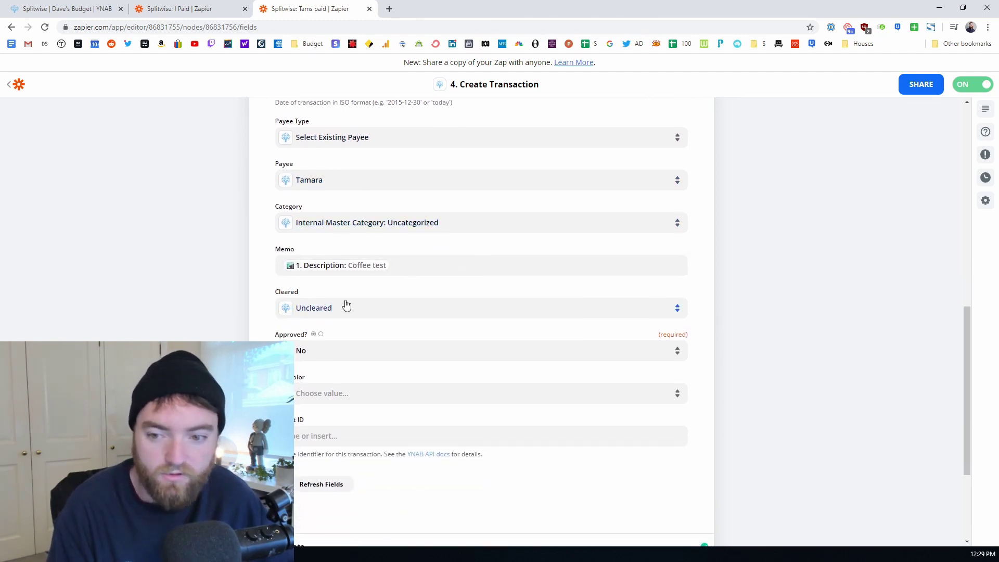
scroll(307, 417, "up", 5)
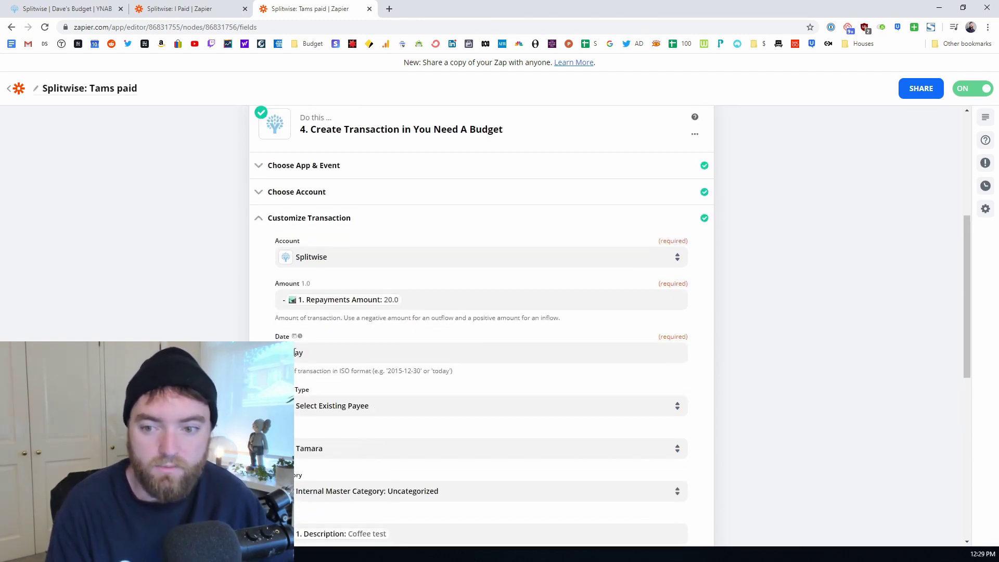
left_click(285, 299)
type("-")
left_click(172, 308)
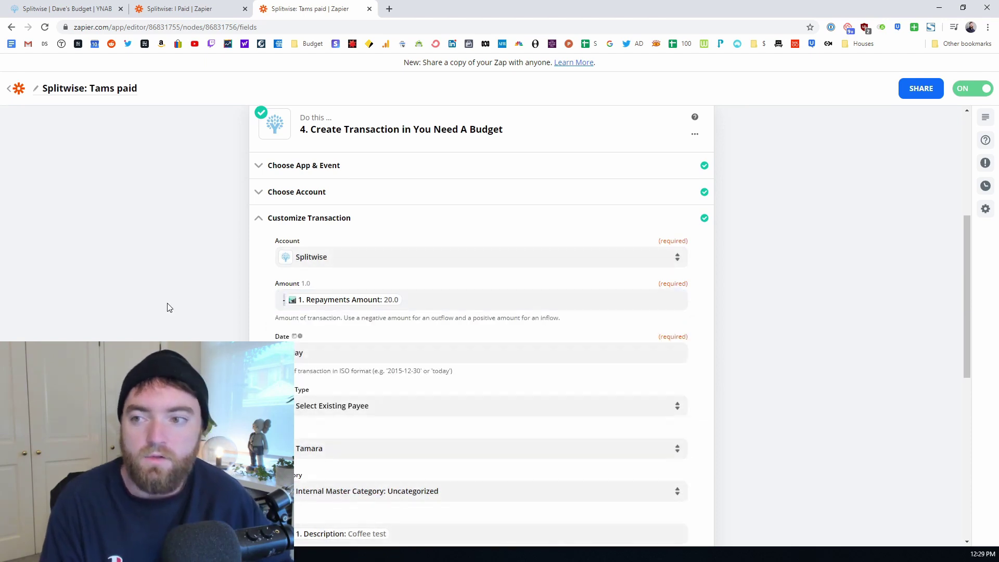
left_click(192, 9)
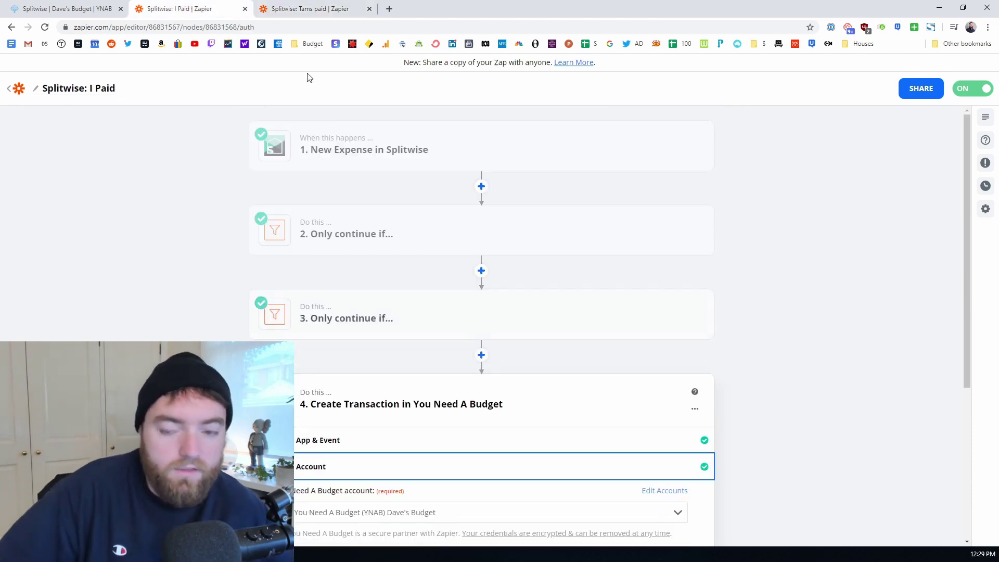
left_click(310, 9)
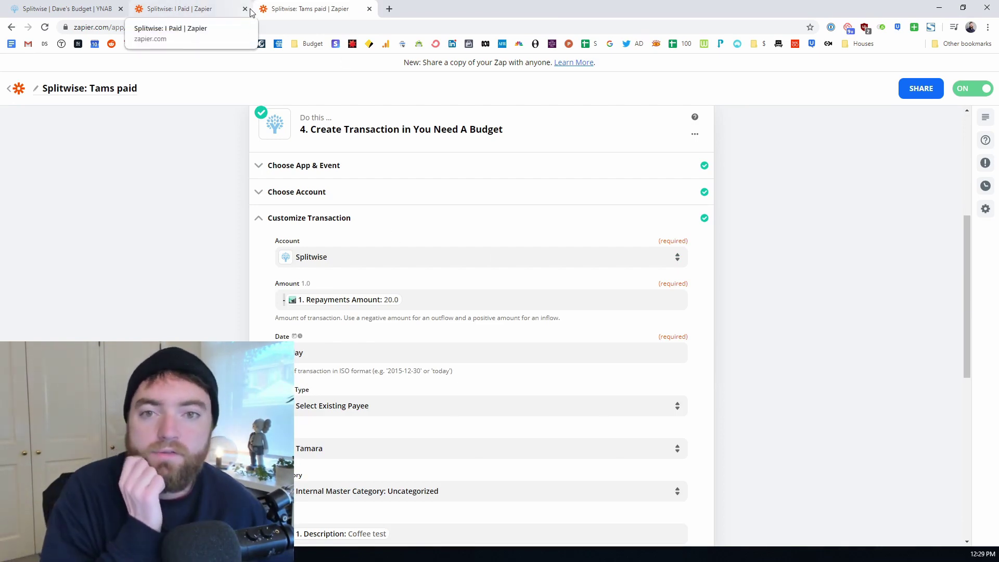
left_click(69, 14)
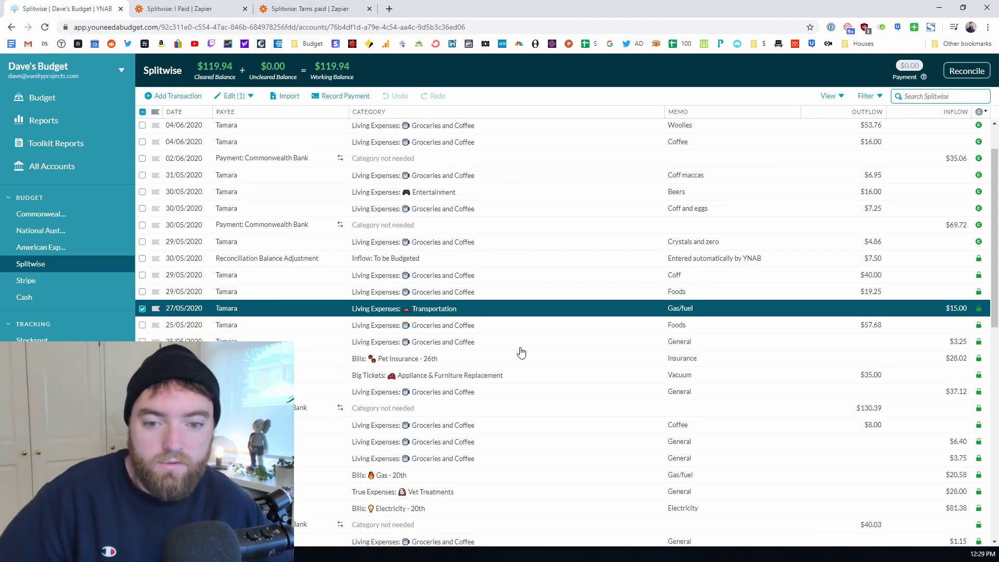
scroll(743, 343, "up", 1)
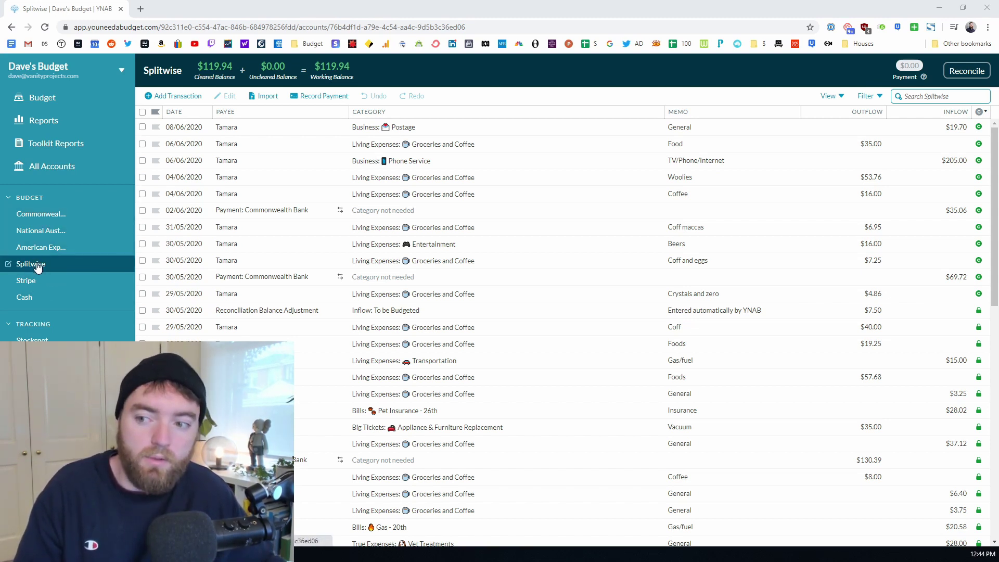
left_click(48, 213)
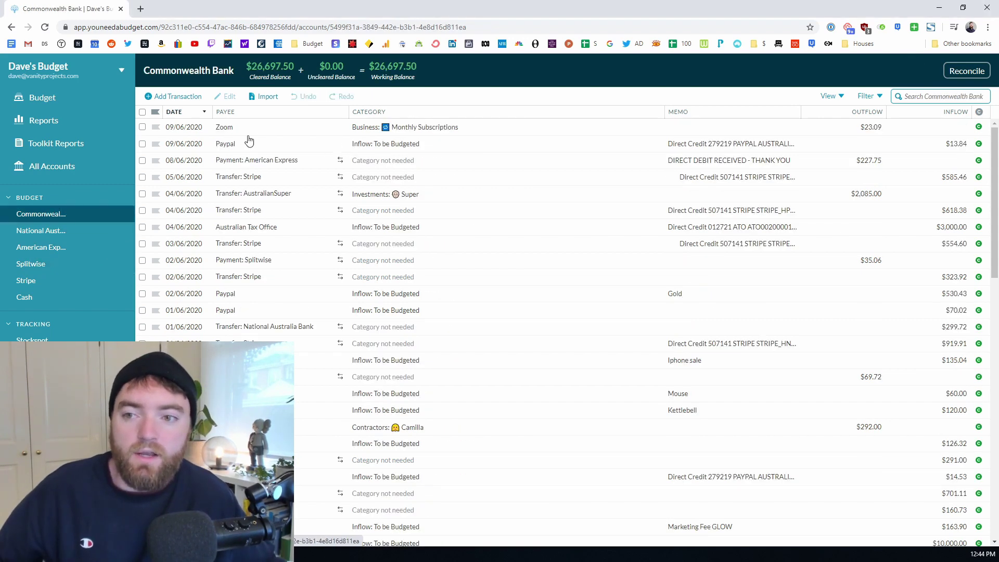
left_click(225, 129)
left_click(225, 129)
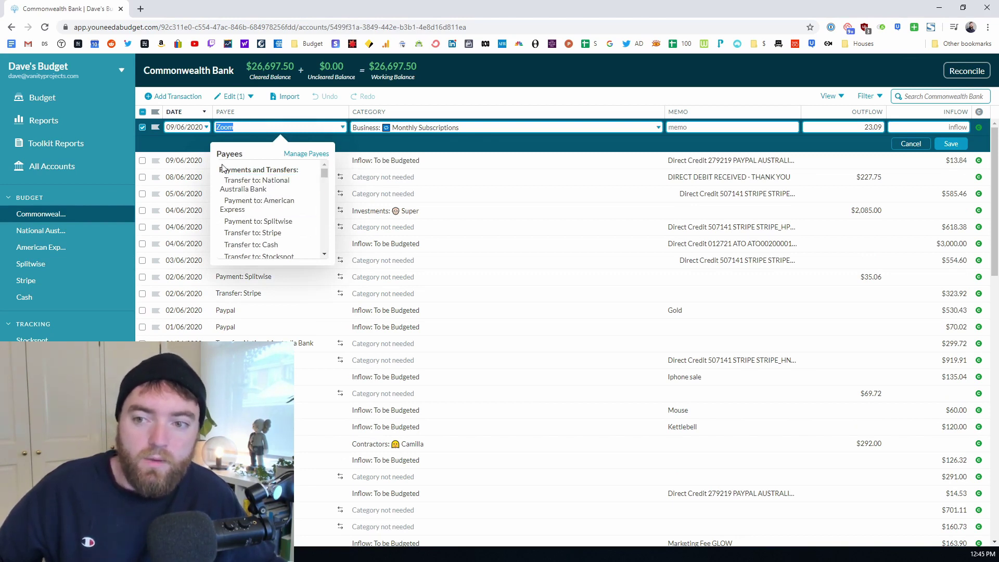
scroll(247, 205, "down", 1)
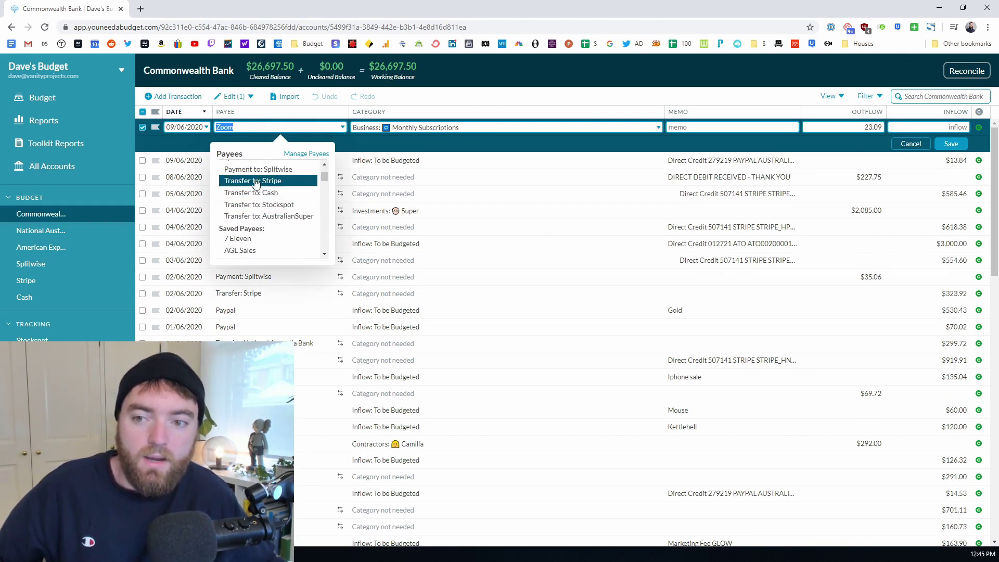
left_click(911, 143)
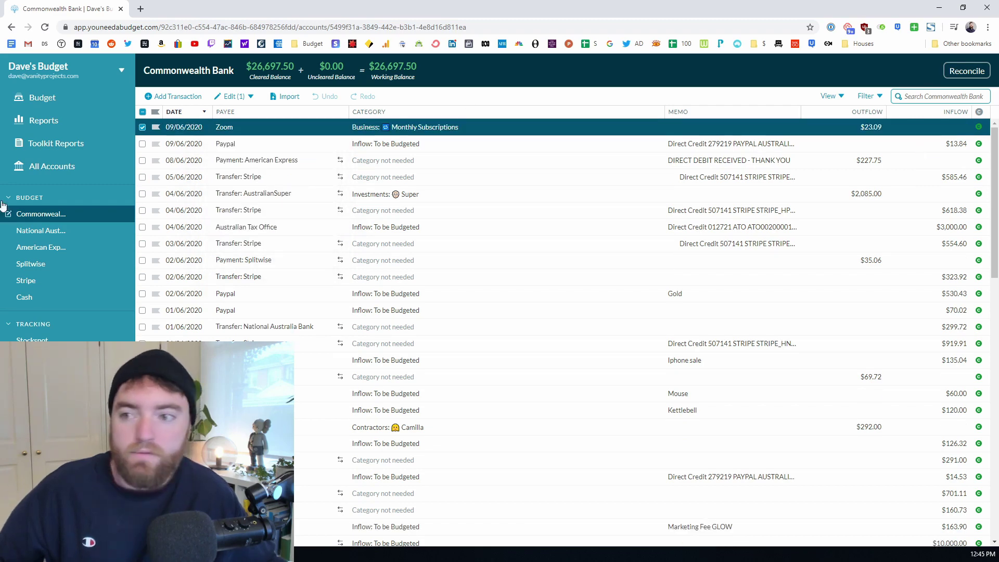
left_click(61, 269)
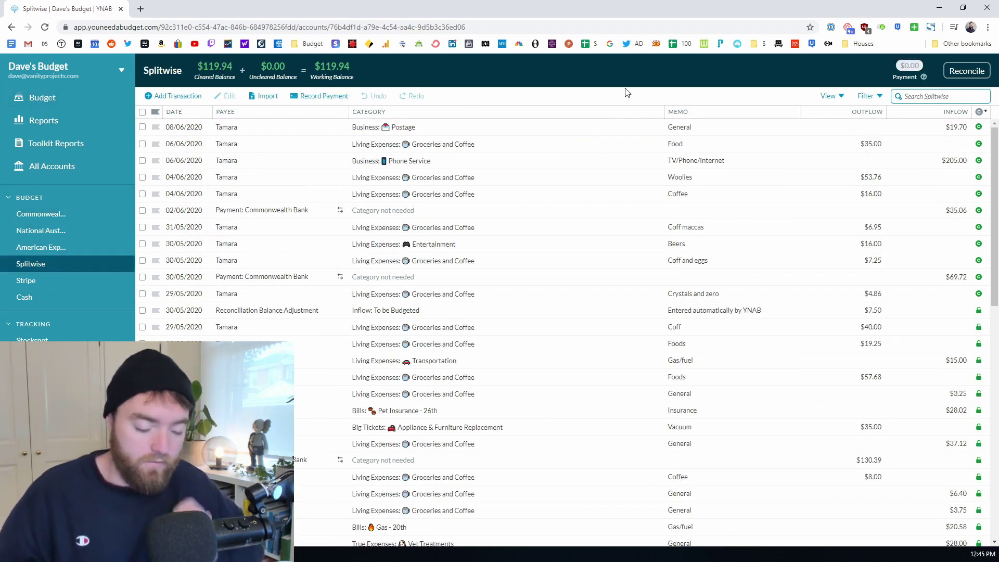